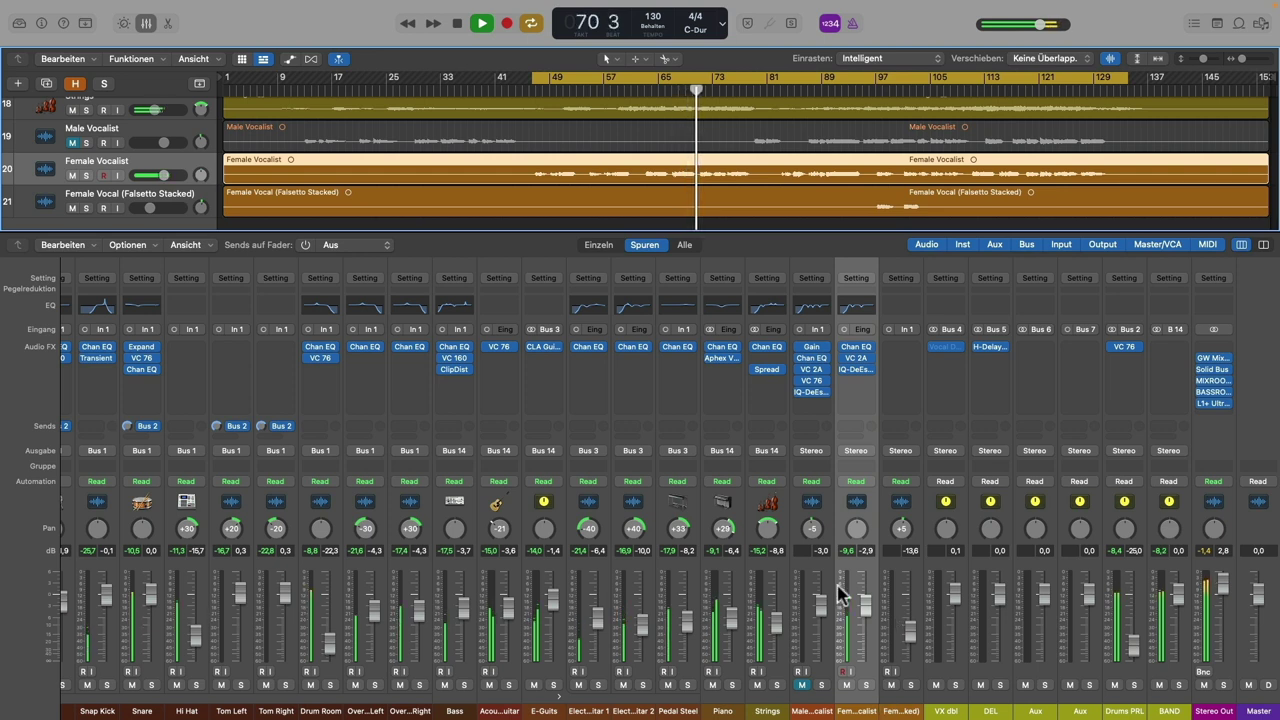
- Stop playback and insert the stereo H-Delay plug-in on the DEL aux channel fed by Bus 5
{"action": "key", "text": "space"}
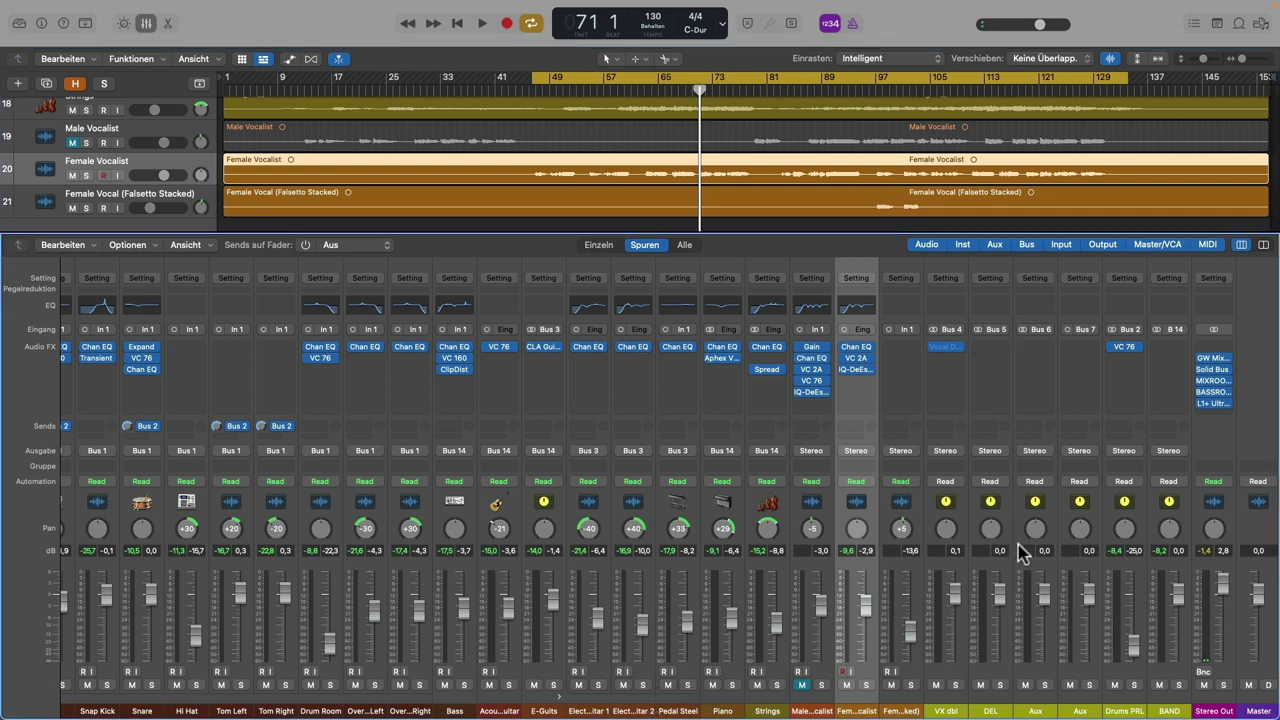
{"action": "left_click", "coordinate": [994, 711]}
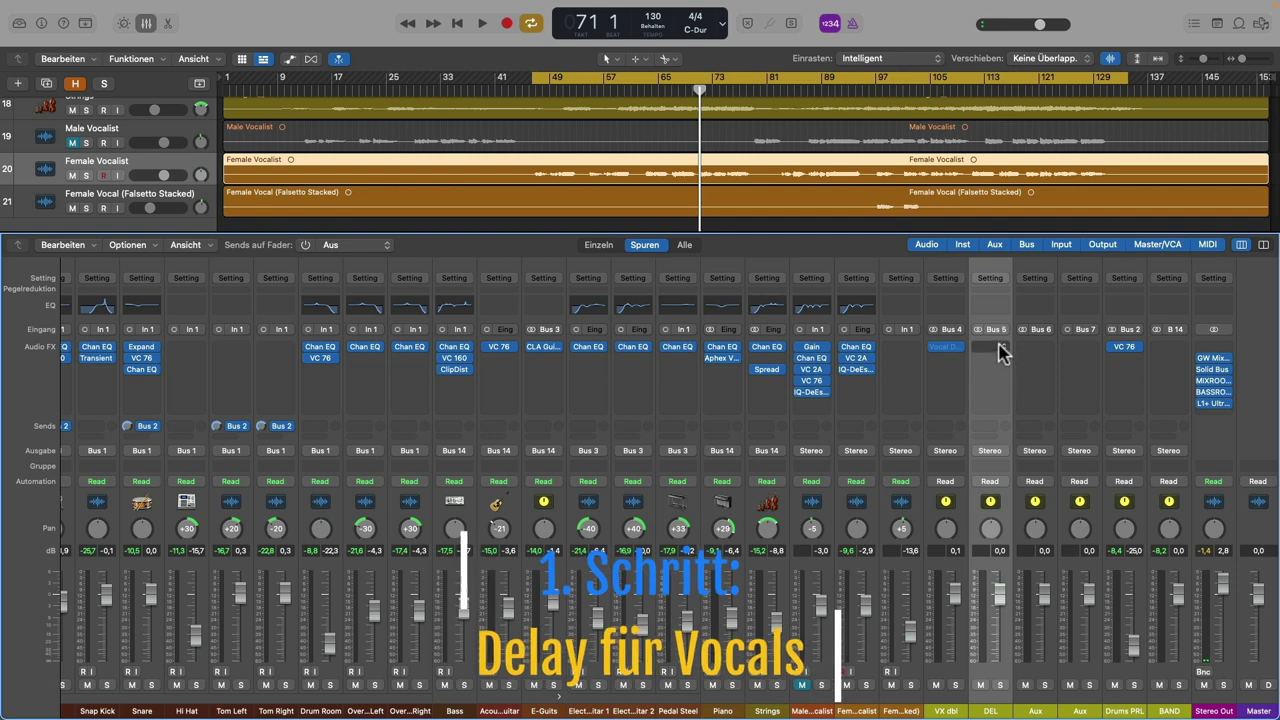
{"action": "left_click", "coordinate": [995, 347]}
{"action": "mouse_move", "coordinate": [1040, 382]}
{"action": "left_click", "coordinate": [1103, 383]}
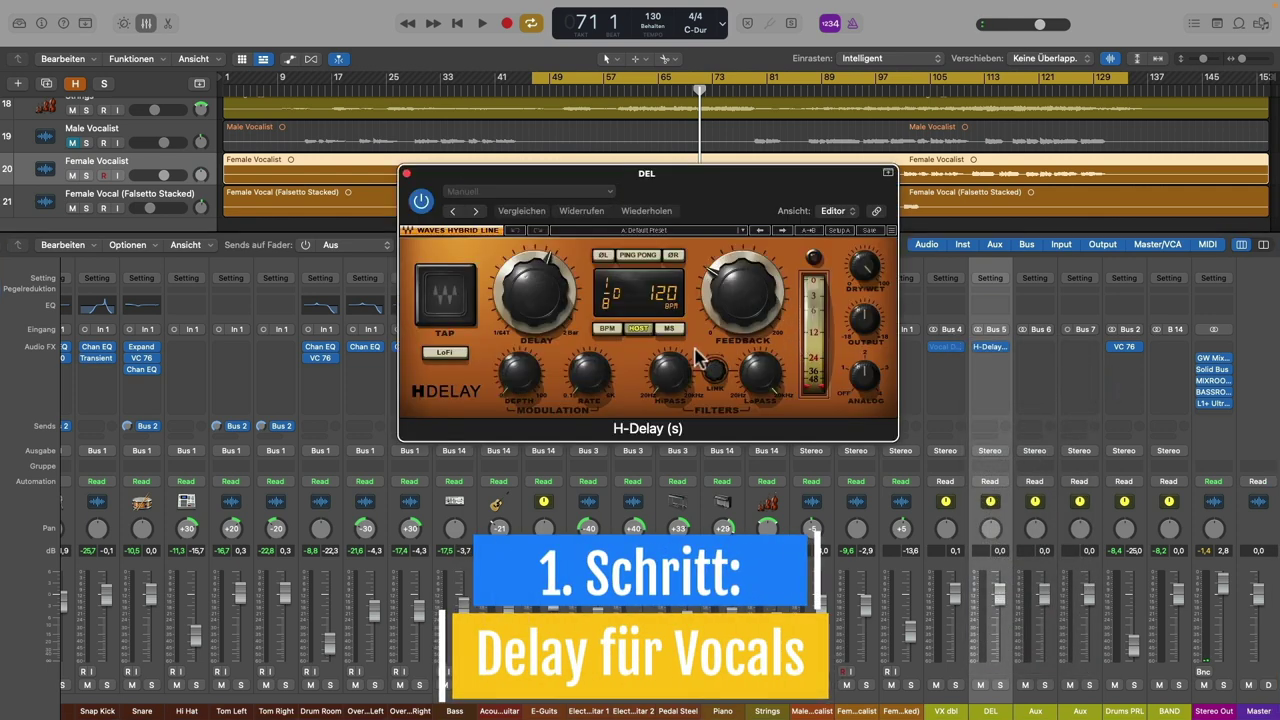
- Switch H-Delay to millisecond mode, set the delay time to 220 ms and lower the feedback
{"action": "left_click", "coordinate": [668, 328]}
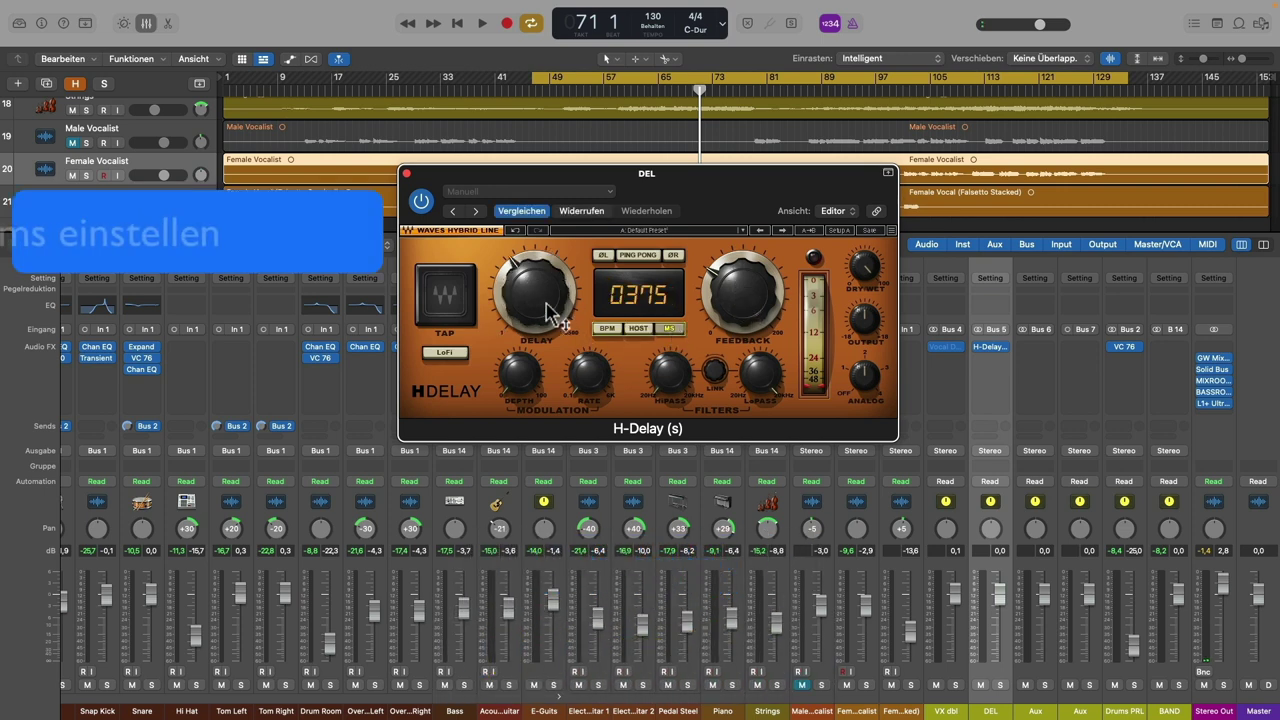
{"action": "scroll", "coordinate": [535, 298], "scroll_direction": "down", "scroll_amount": 10}
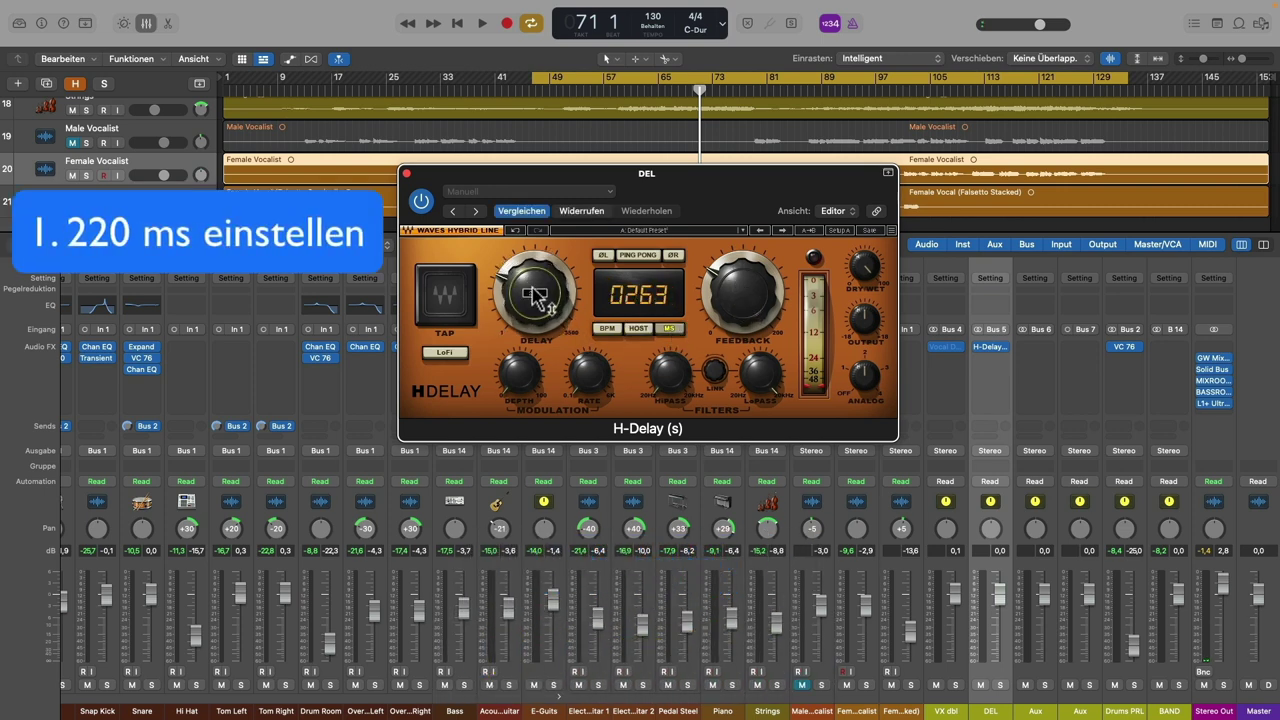
{"action": "scroll", "coordinate": [535, 298], "scroll_direction": "down", "scroll_amount": 3}
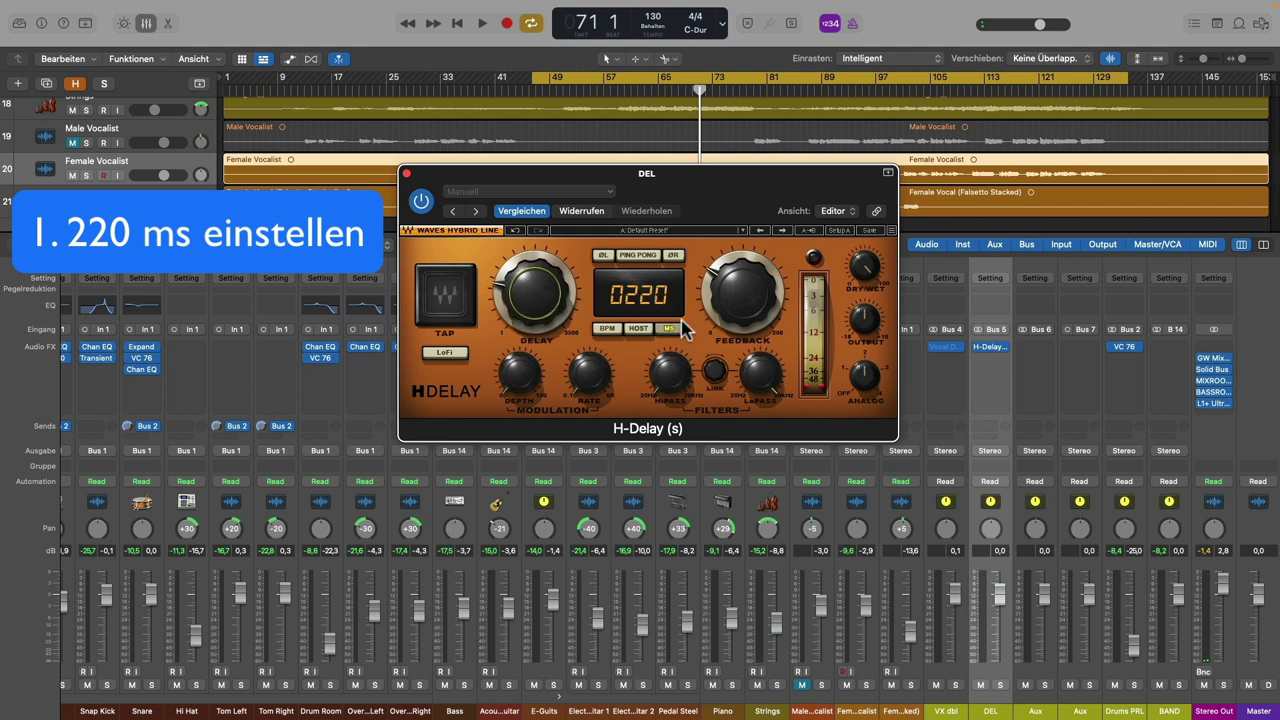
{"action": "left_click_drag", "start_coordinate": [737, 283], "coordinate": [737, 350]}
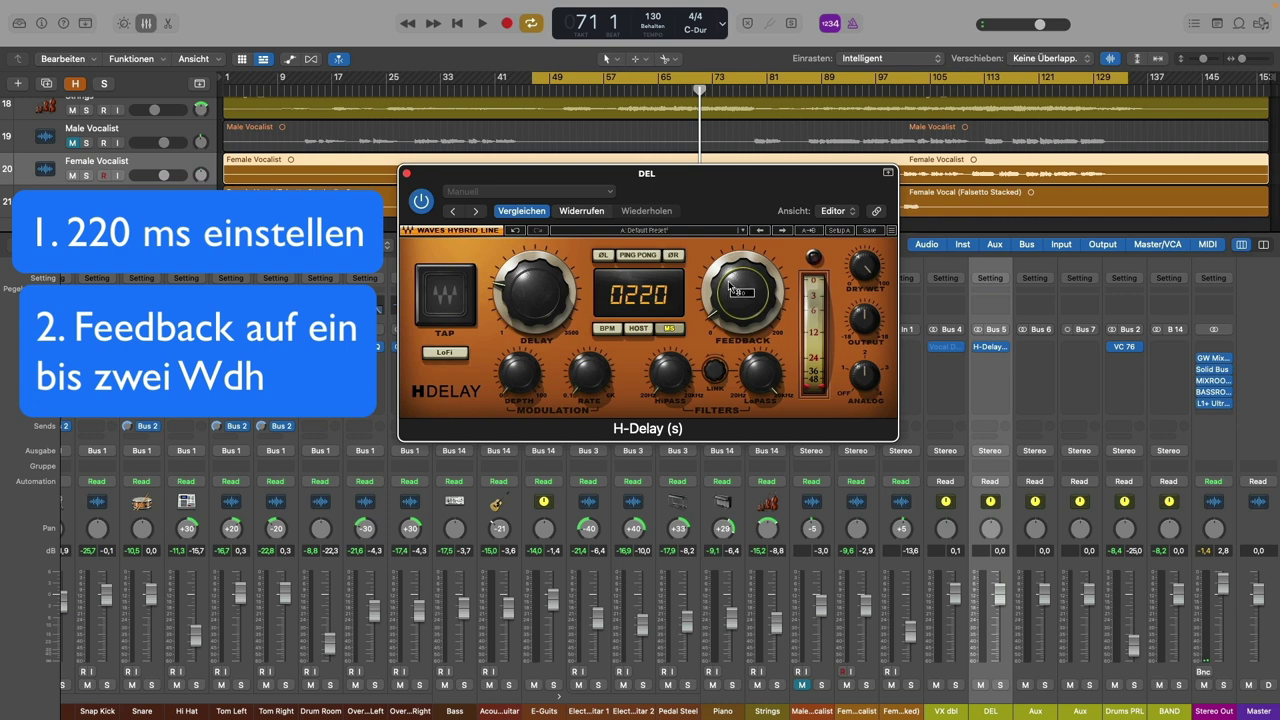
{"action": "left_click_drag", "start_coordinate": [738, 188], "coordinate": [499, 147]}
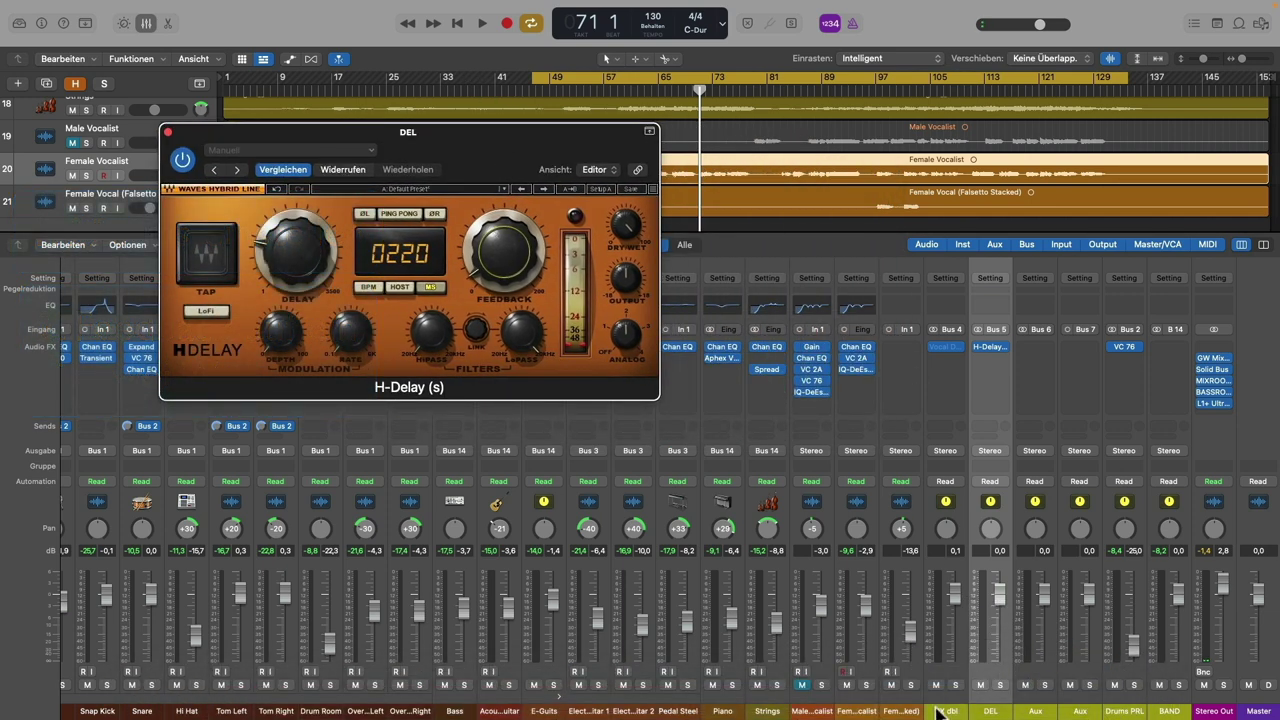
- Add a send from the Female Vocalist channel to Bus 5, the DEL aux
{"action": "left_click", "coordinate": [862, 708]}
{"action": "left_click", "coordinate": [857, 424]}
{"action": "mouse_move", "coordinate": [884, 449]}
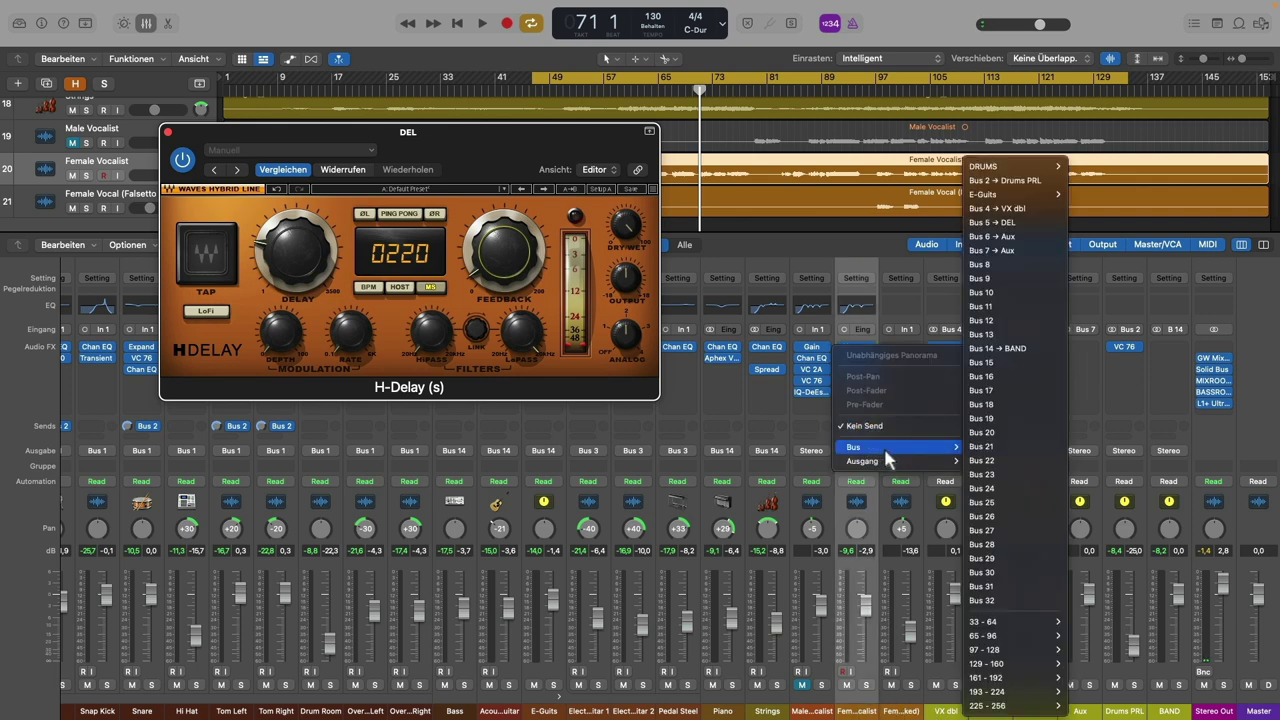
{"action": "left_click", "coordinate": [1016, 223]}
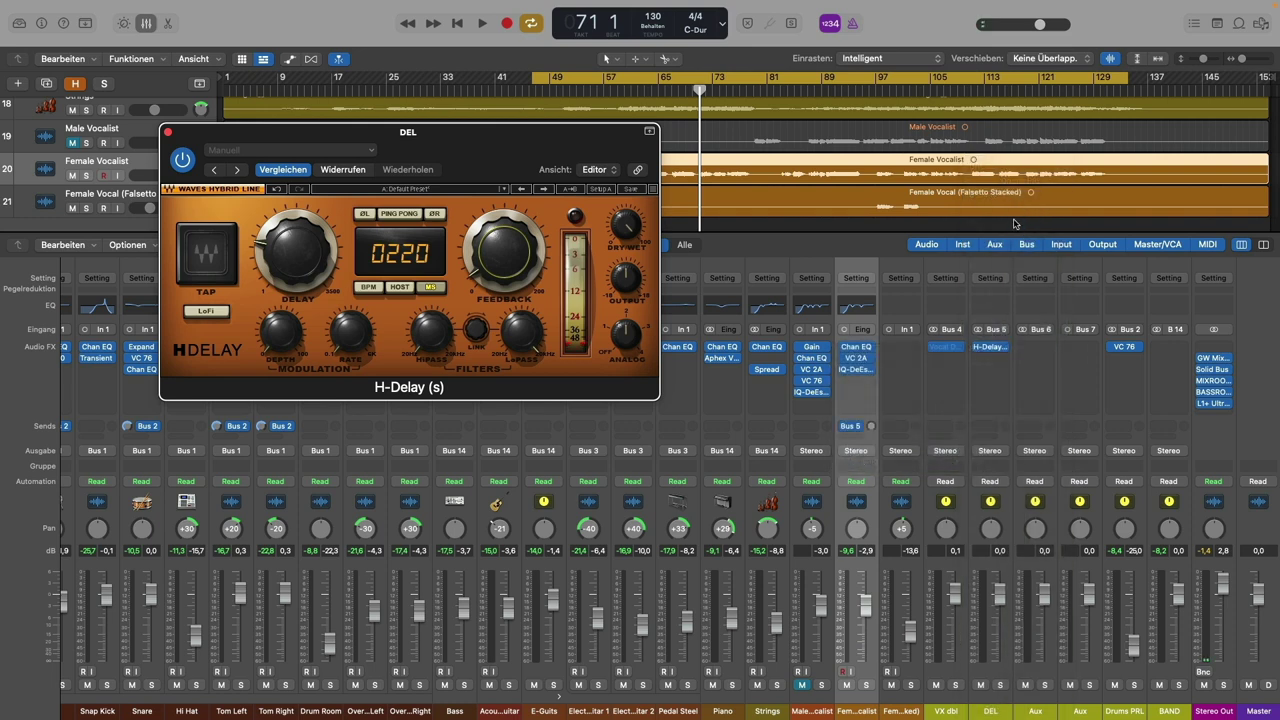
- Solo the Female Vocalist, play from bar 47 and raise its Bus 5 send to -7.6 dB
{"action": "left_click", "coordinate": [866, 687]}
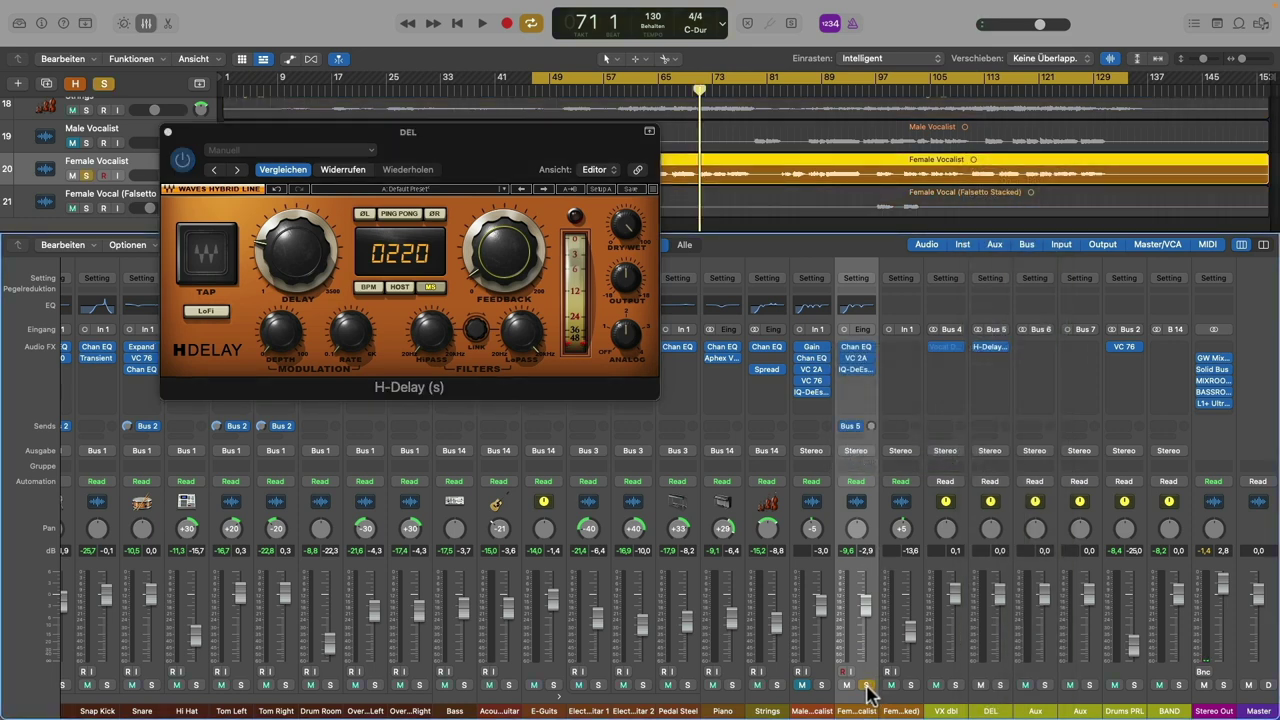
{"action": "left_click", "coordinate": [535, 80]}
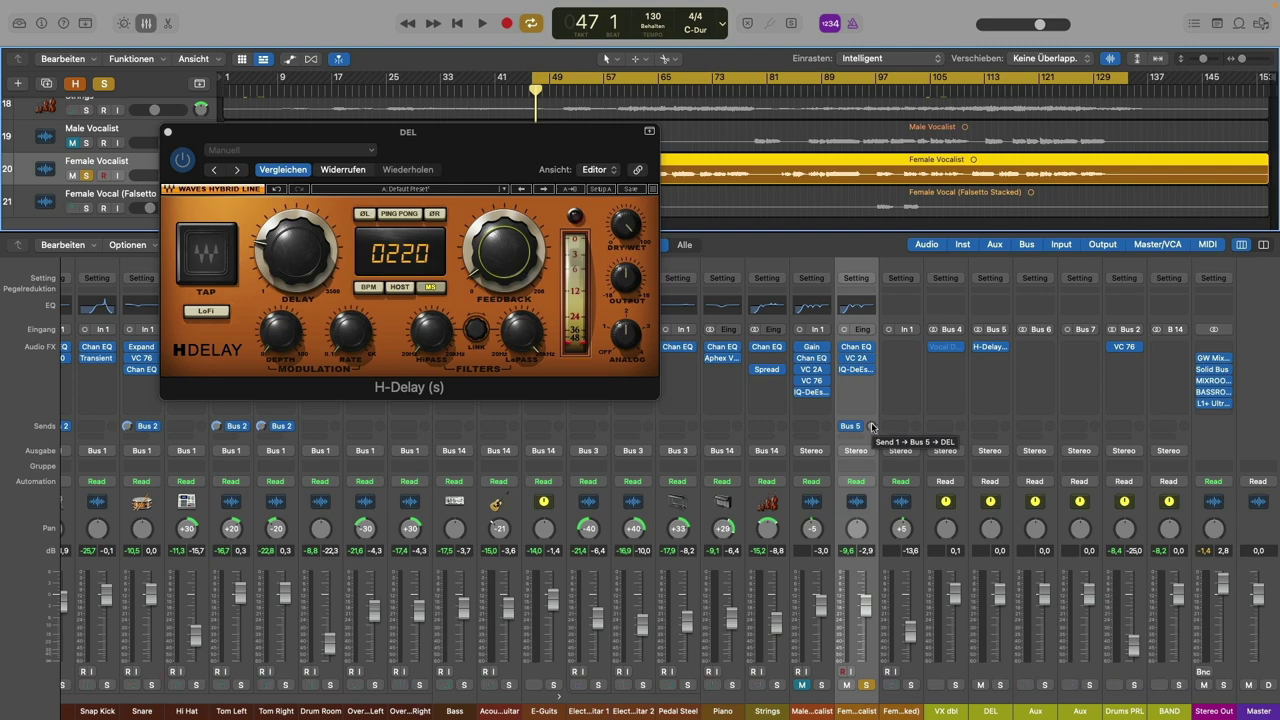
{"action": "key", "text": "space"}
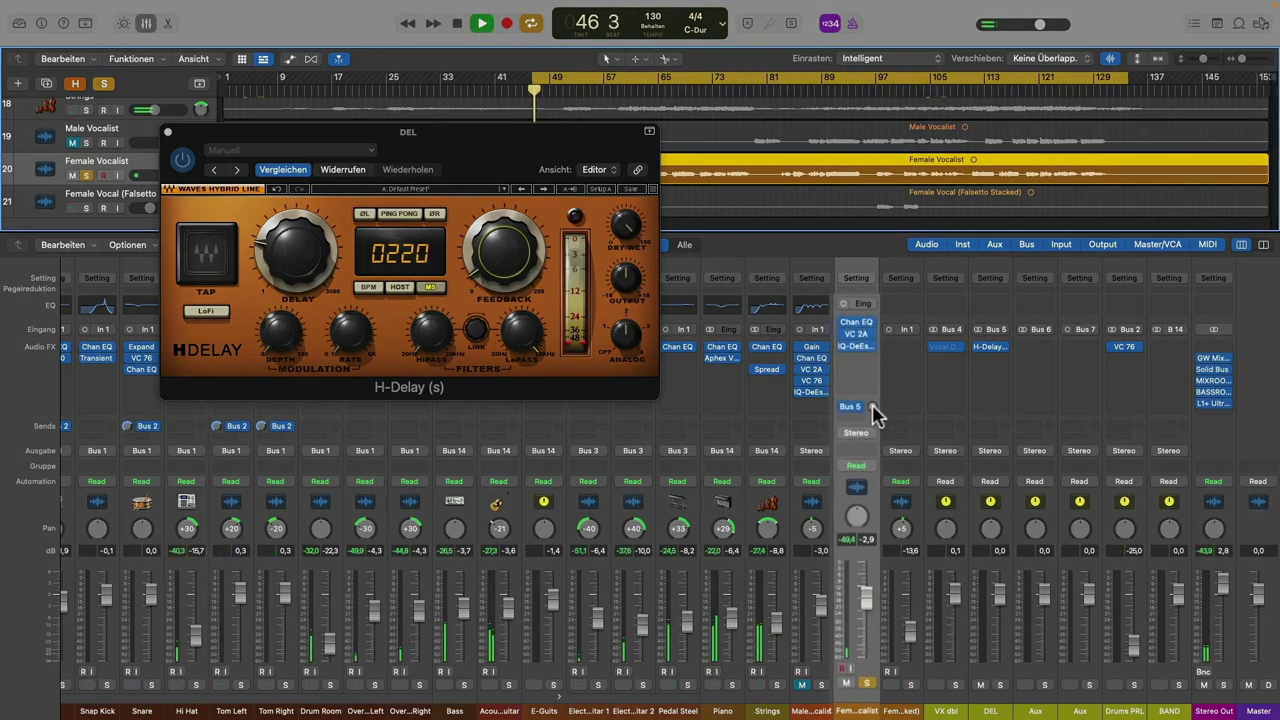
{"action": "left_click_drag", "start_coordinate": [873, 390], "coordinate": [868, 269]}
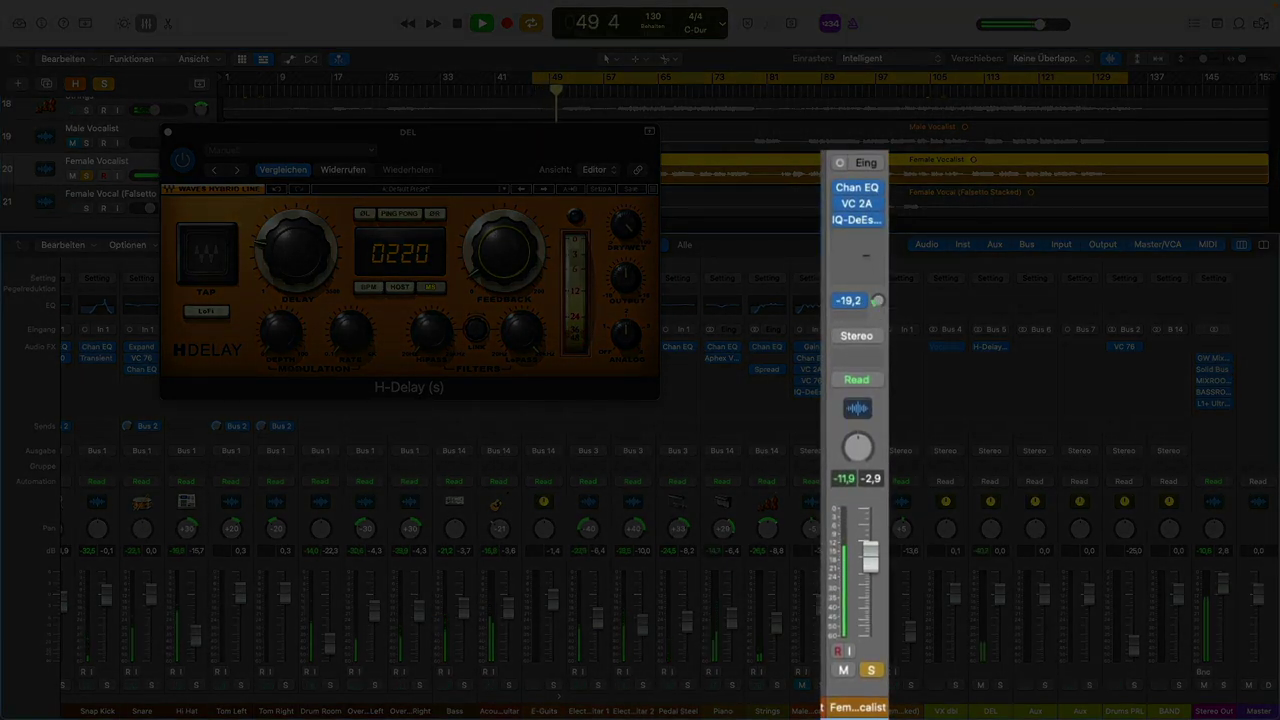
{"action": "left_click_drag", "start_coordinate": [876, 262], "coordinate": [876, 298]}
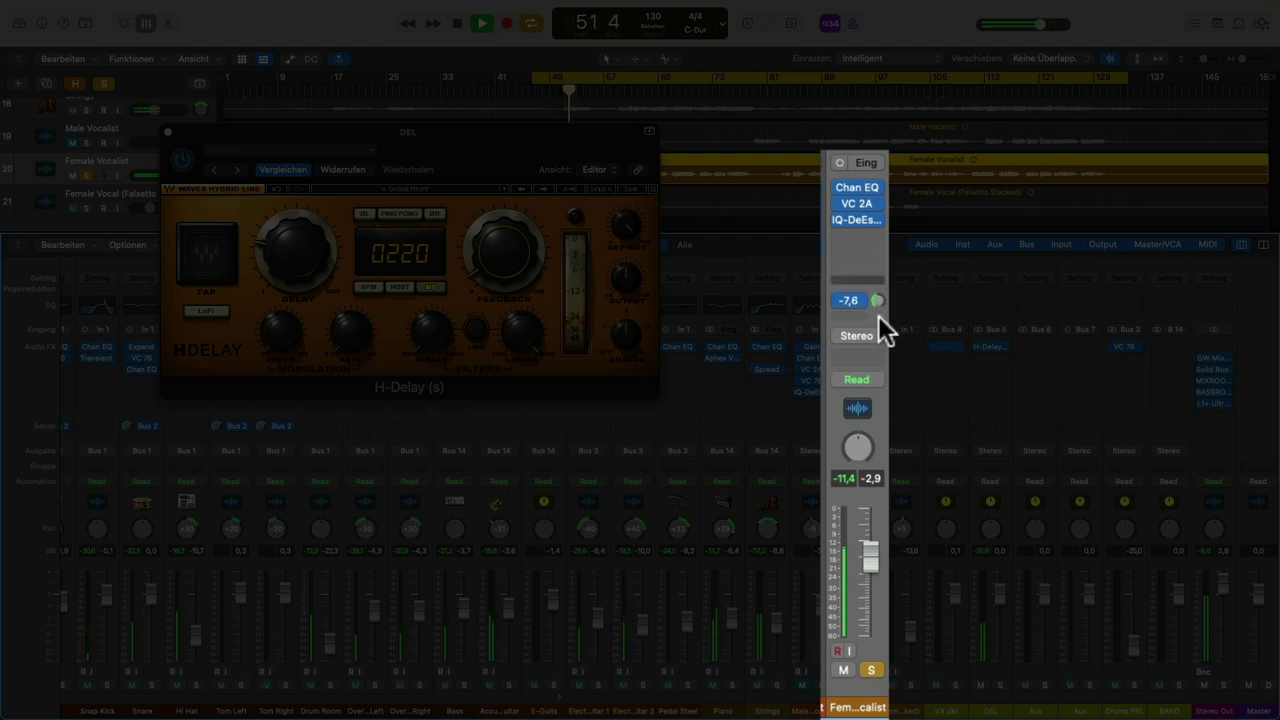
- Unsolo the Female Vocalist and fine-tune its Bus 5 delay send within the full mix
{"action": "left_click", "coordinate": [872, 670]}
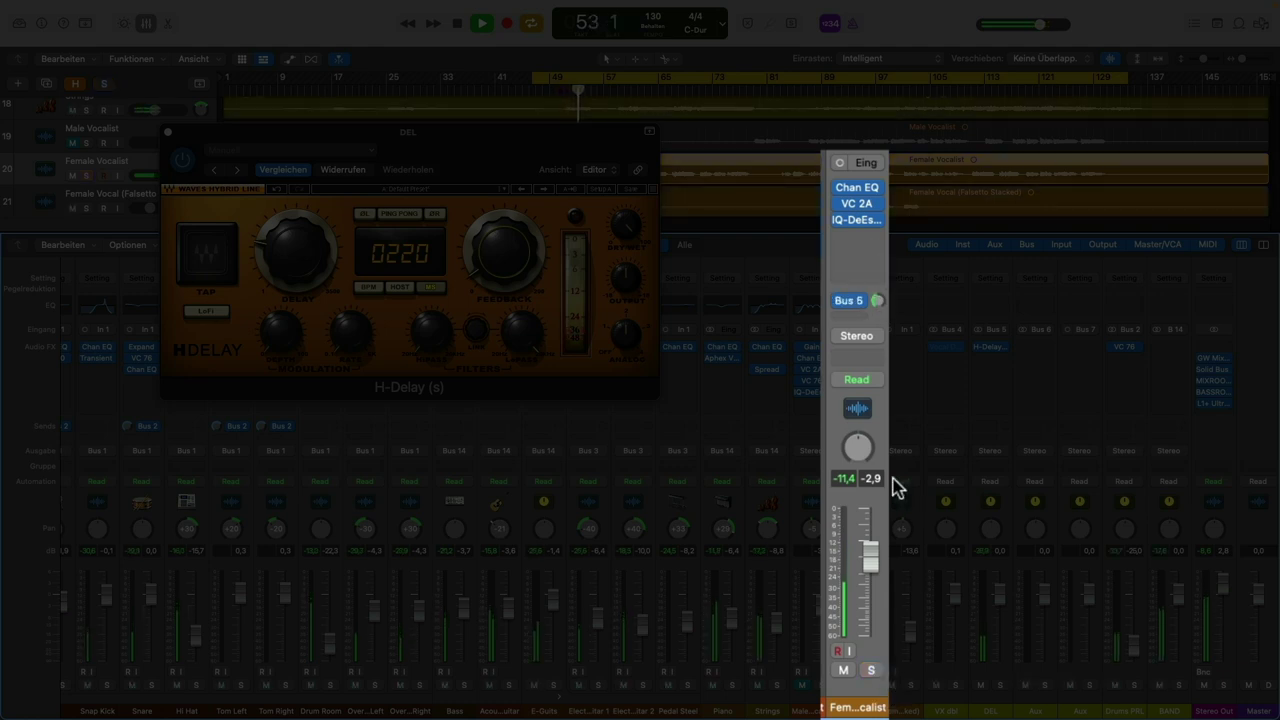
{"action": "left_click", "coordinate": [878, 301]}
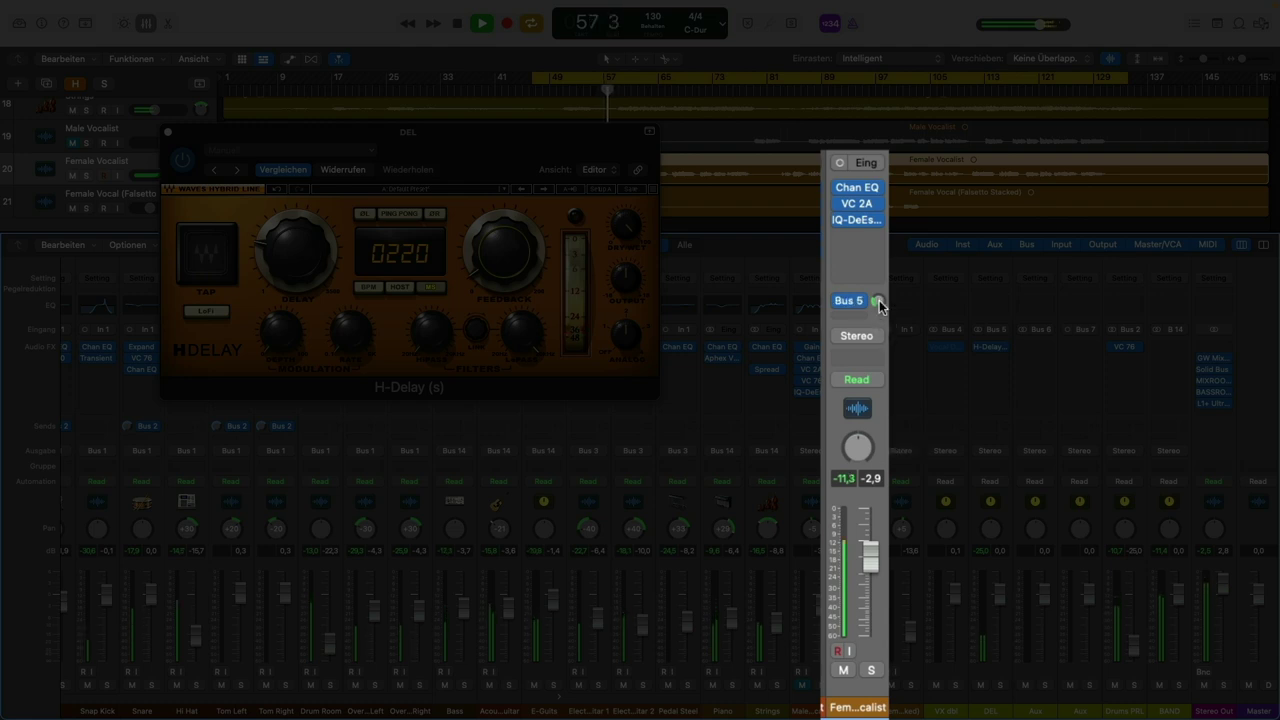
{"action": "left_click_drag", "start_coordinate": [878, 301], "coordinate": [878, 318]}
- Compare the vocal with and without delay by switching its Bus 5 send off and back on
{"action": "scroll", "coordinate": [846, 300], "scroll_direction": "left", "scroll_amount": 1}
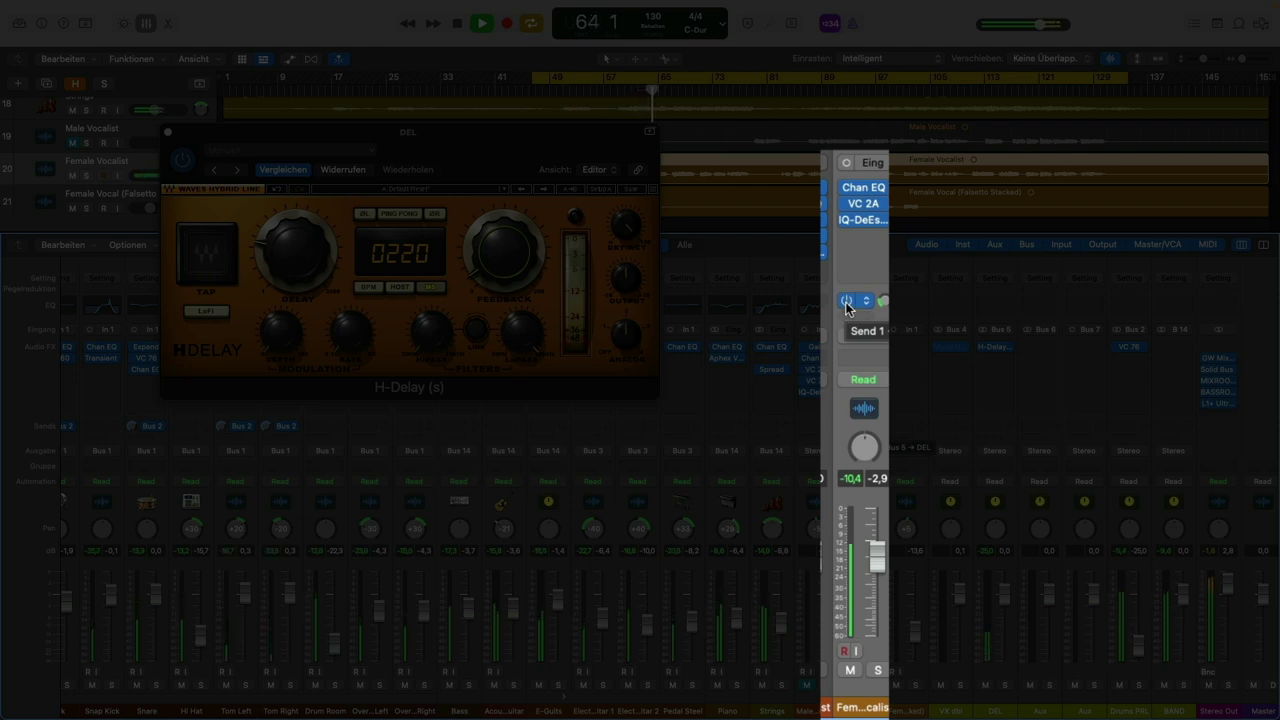
{"action": "left_click", "coordinate": [846, 301]}
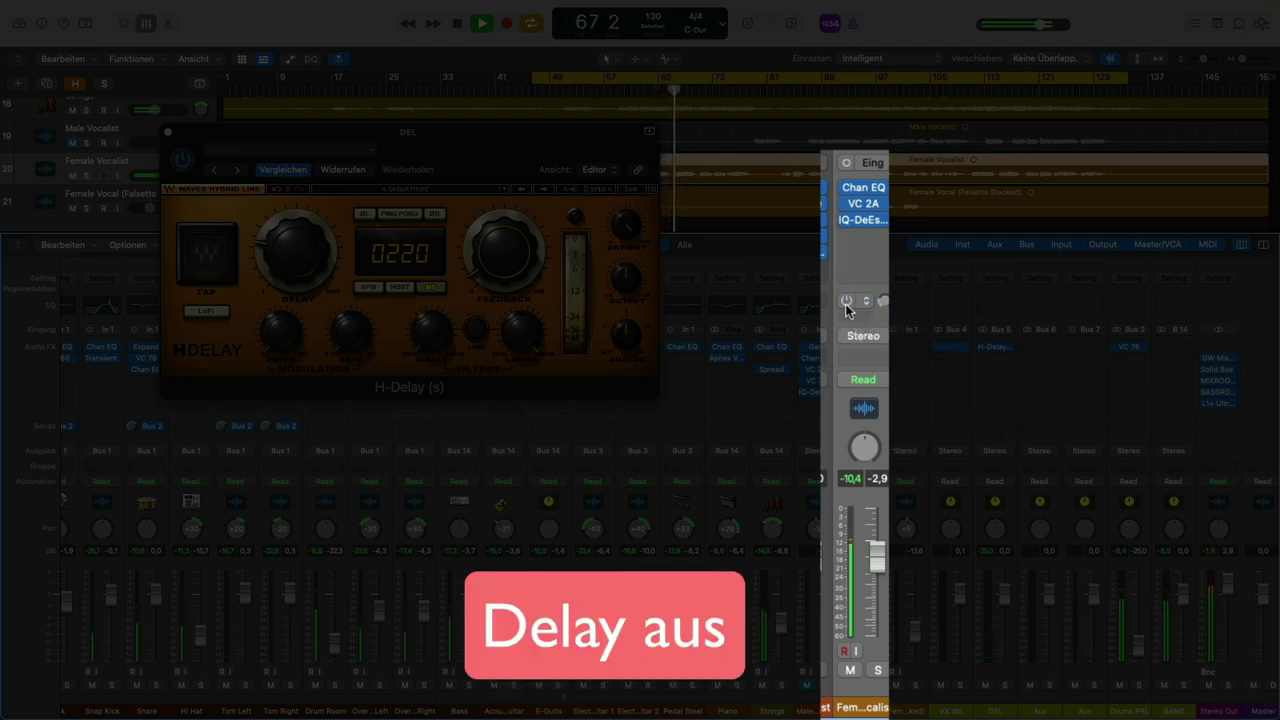
{"action": "left_click", "coordinate": [846, 300]}
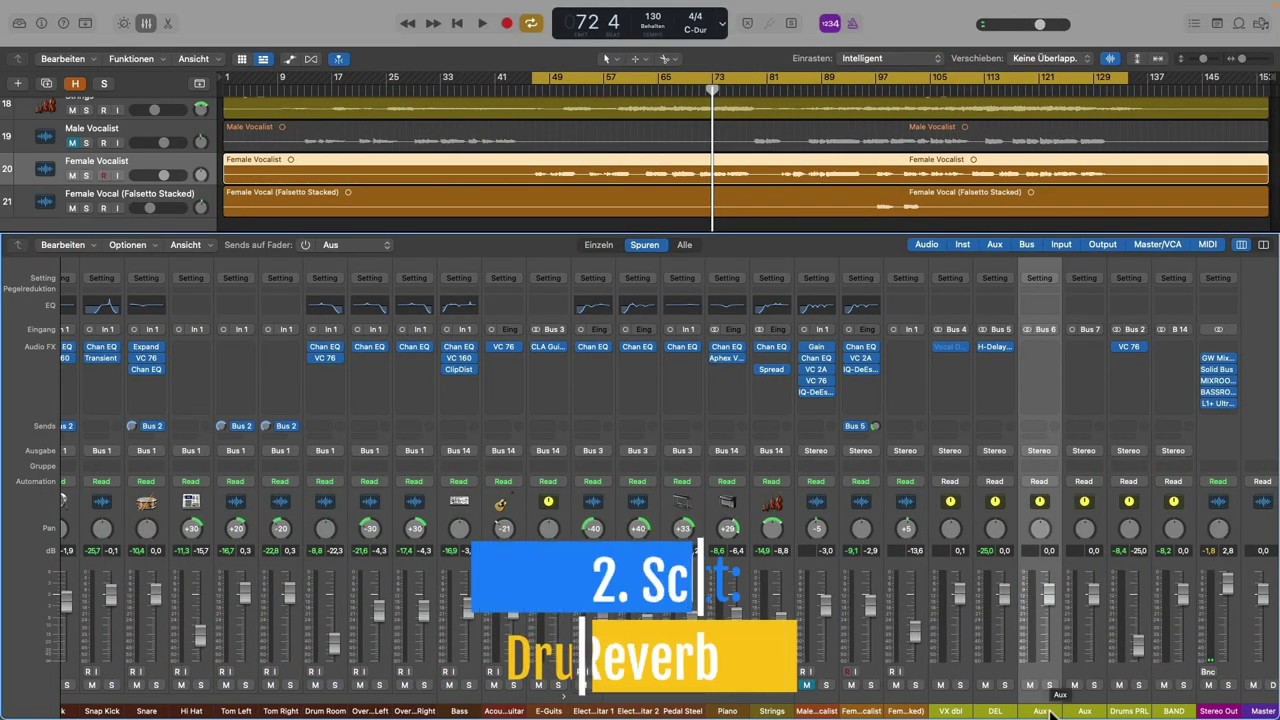
- Insert the stereo version of Space Designer on the aux channel fed by Bus 6
{"action": "scroll", "coordinate": [440, 605], "scroll_direction": "left", "scroll_amount": 2}
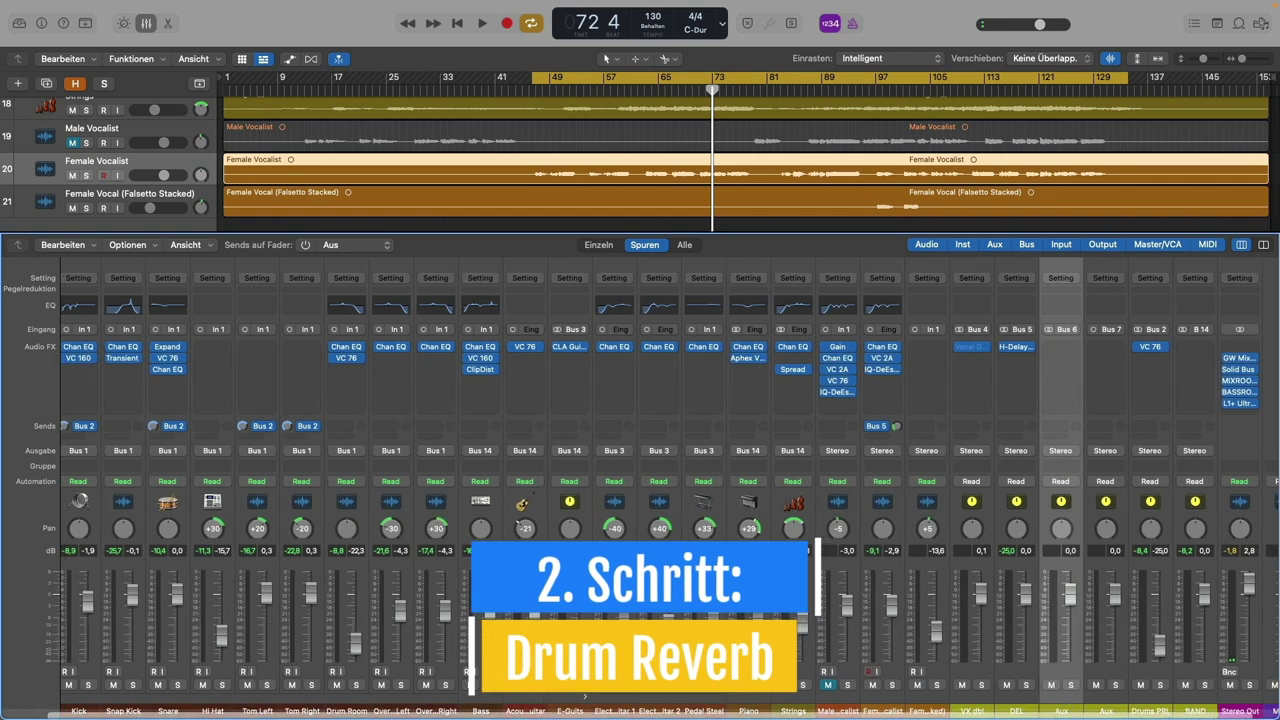
{"action": "scroll", "coordinate": [170, 256], "scroll_direction": "left", "scroll_amount": 2}
{"action": "left_click", "coordinate": [150, 246]}
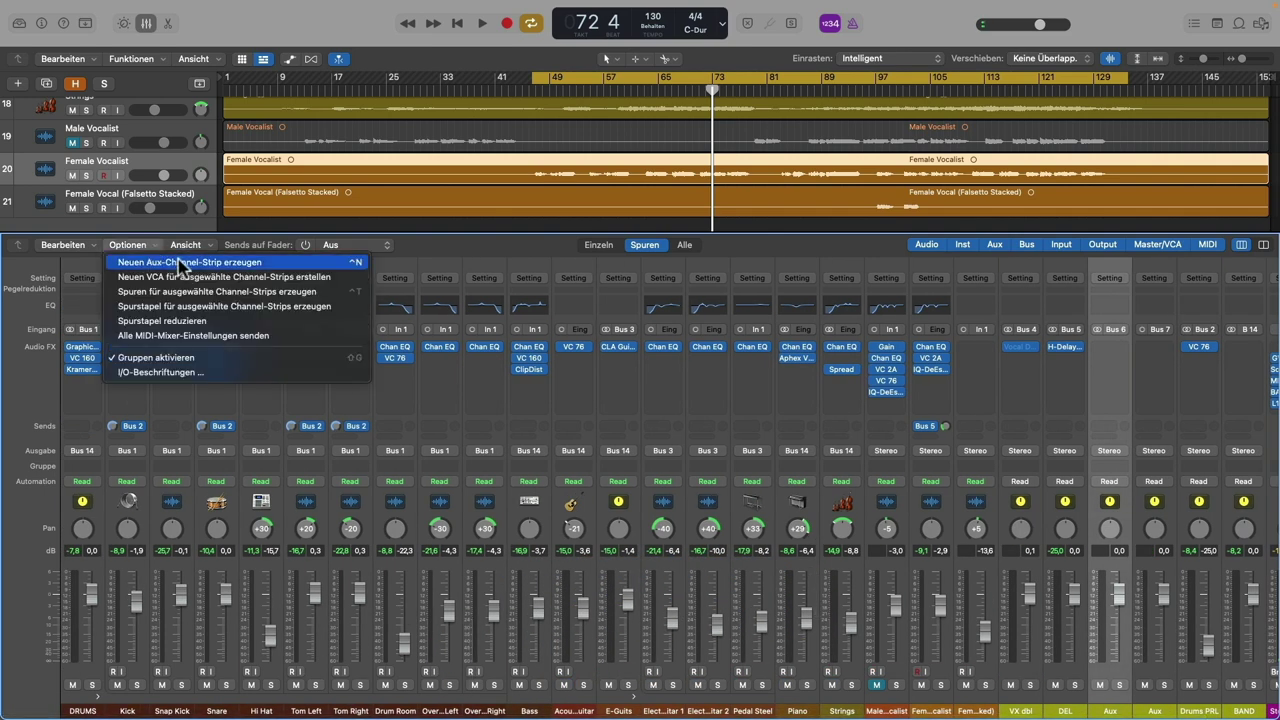
{"action": "left_click", "coordinate": [1108, 713]}
{"action": "left_click", "coordinate": [1120, 347]}
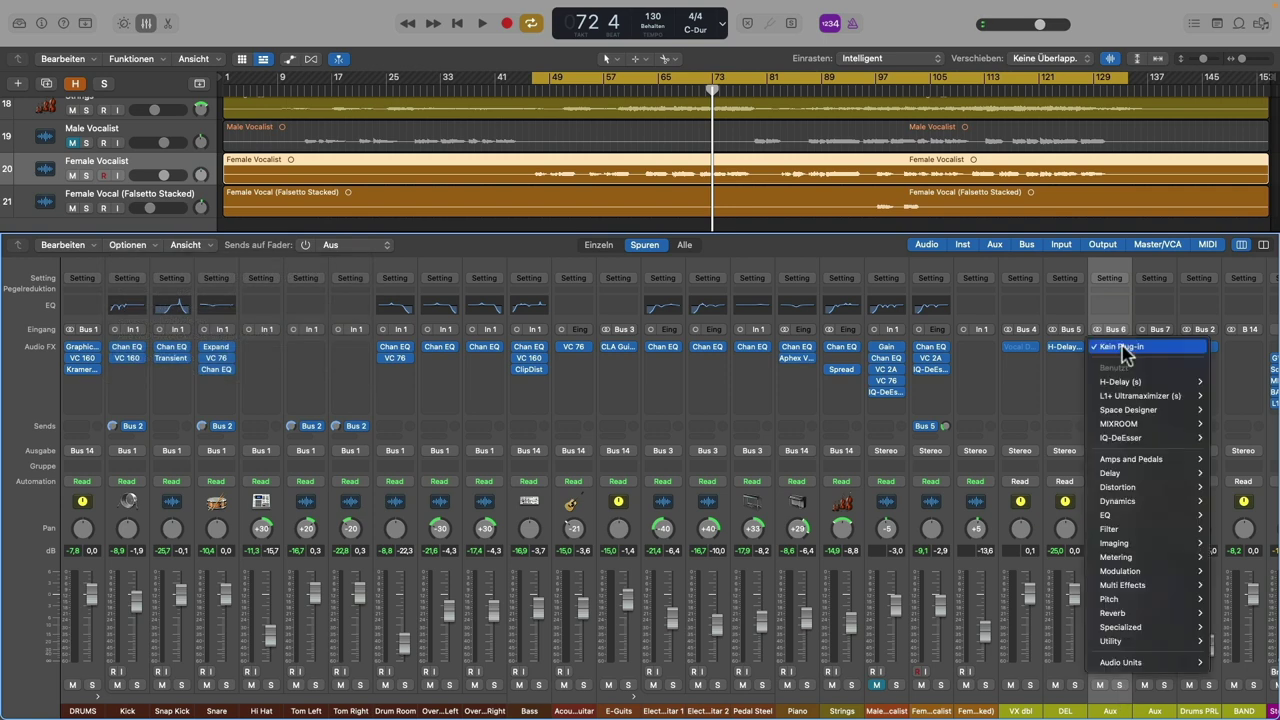
{"action": "mouse_move", "coordinate": [1170, 412]}
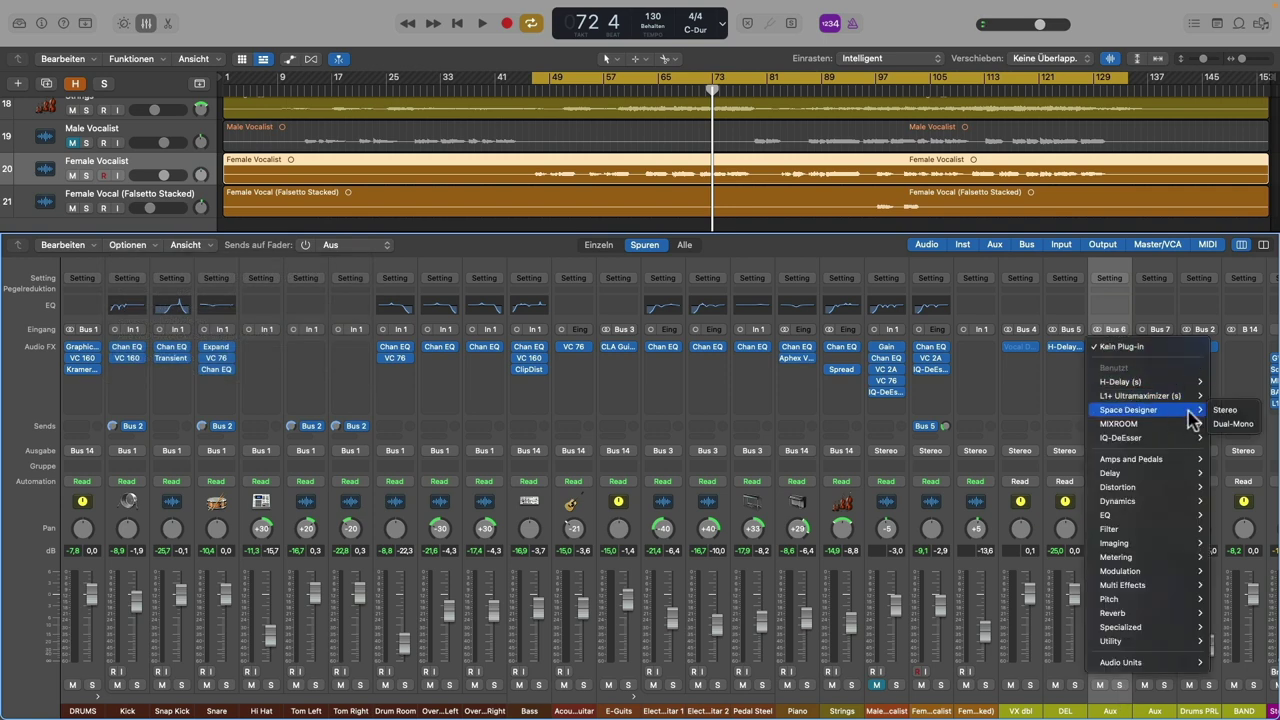
{"action": "left_click", "coordinate": [1225, 410]}
- Load the 1.3s Soft Plate preset from the medium-space plate reverbs in Space Designer
{"action": "left_click", "coordinate": [590, 192]}
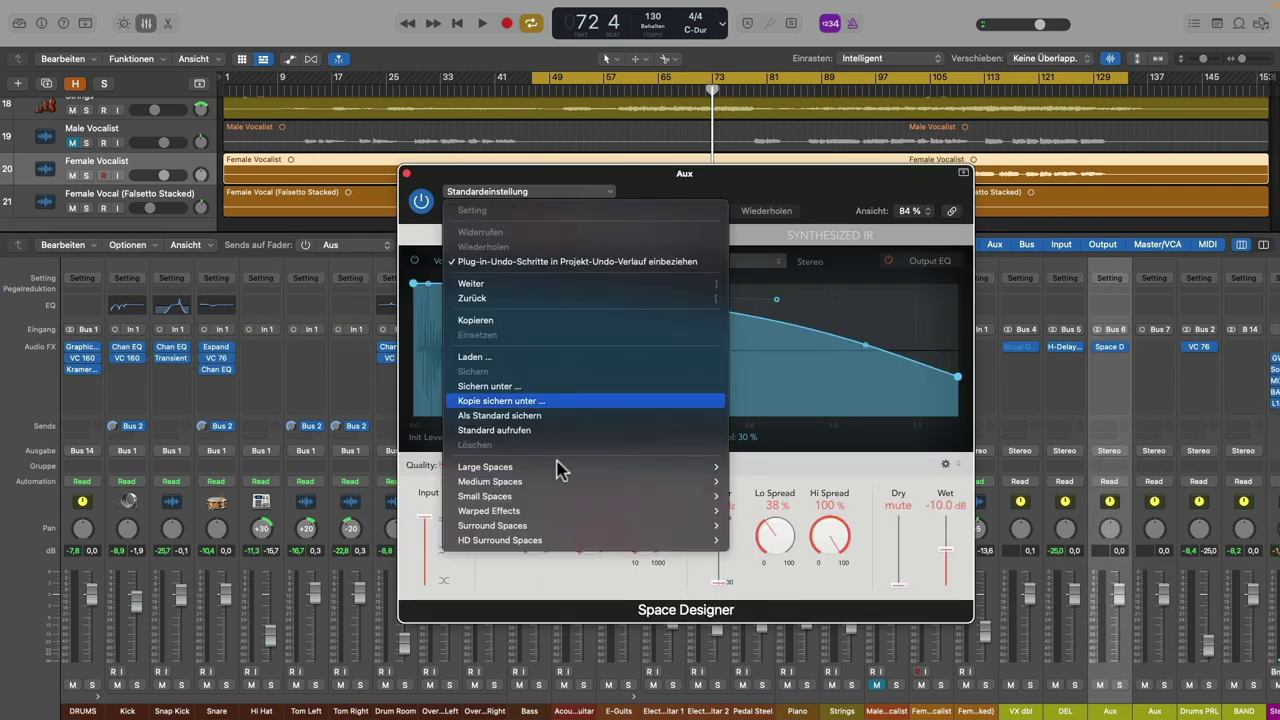
{"action": "mouse_move", "coordinate": [558, 485]}
{"action": "mouse_move", "coordinate": [775, 510]}
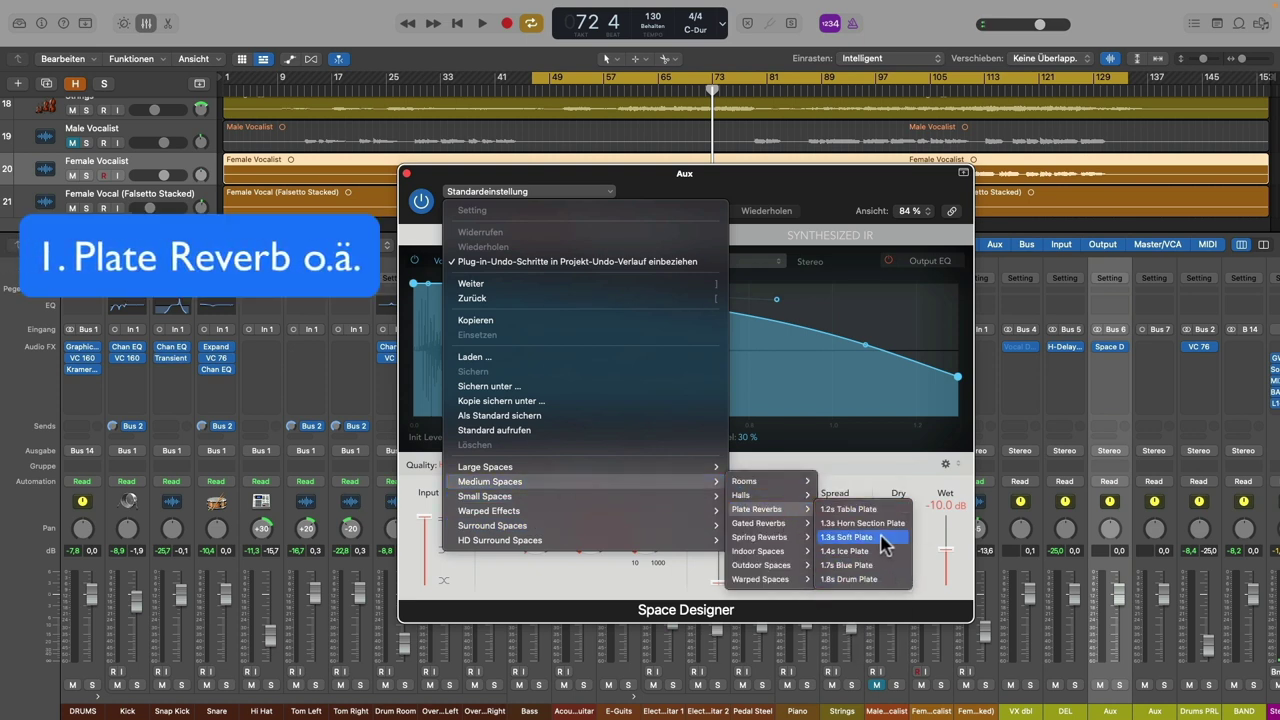
{"action": "left_click", "coordinate": [843, 541]}
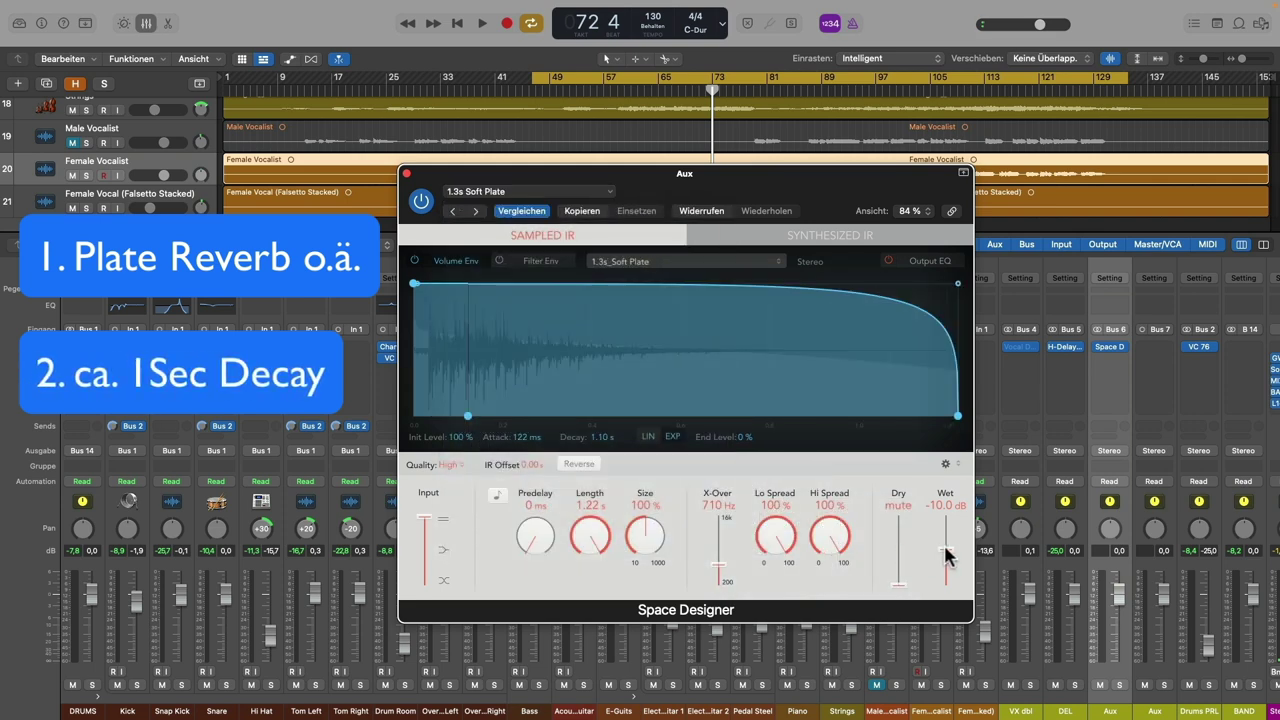
- Set Space Designer's wet level to 0.0 dB and its predelay to 21 ms, then close the plug-in
{"action": "left_click_drag", "start_coordinate": [948, 556], "coordinate": [948, 503]}
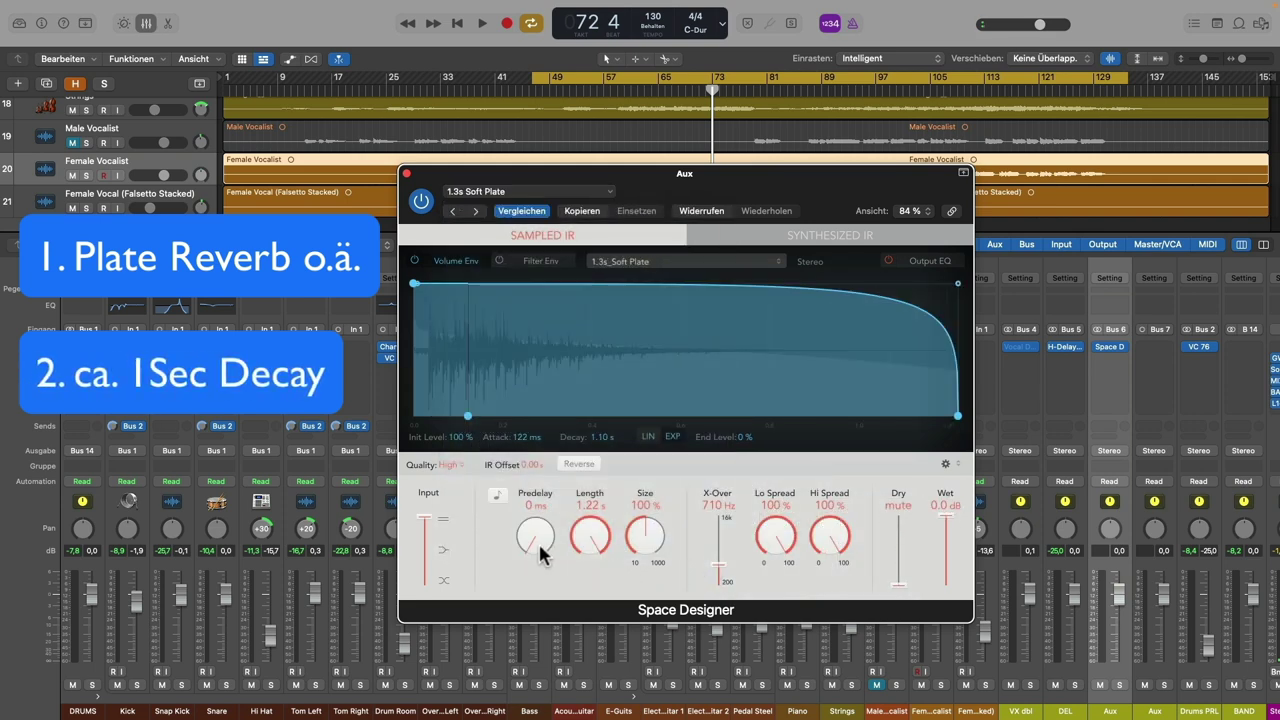
{"action": "left_click_drag", "start_coordinate": [540, 555], "coordinate": [533, 548]}
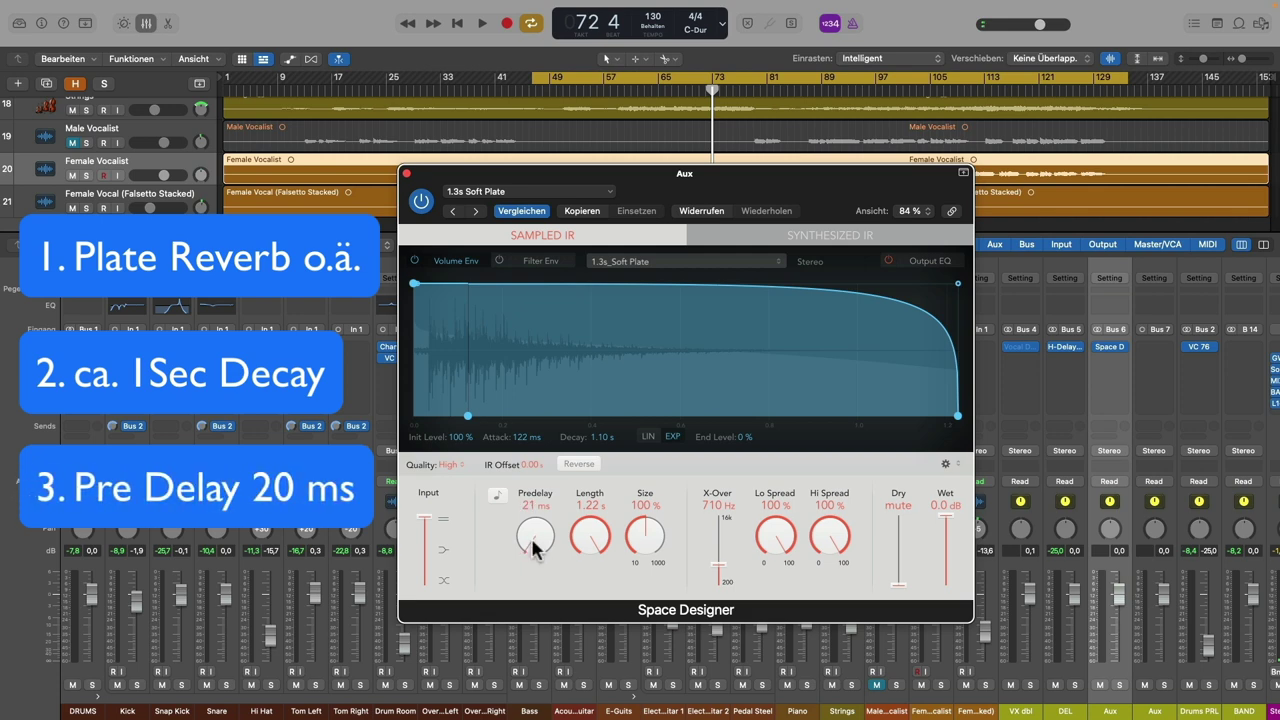
{"action": "left_click", "coordinate": [407, 174]}
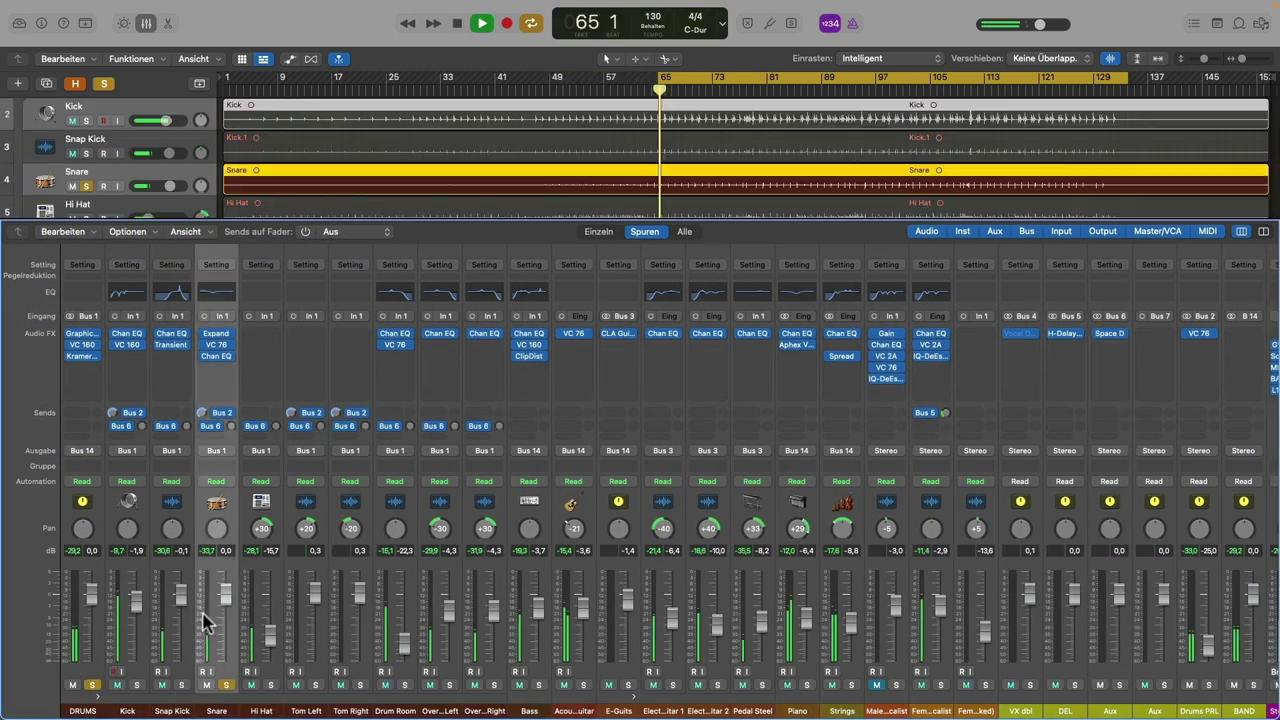
- Raise the soloed Snare's Bus 6 reverb send during playback, then stop playback
{"action": "left_click_drag", "start_coordinate": [231, 596], "coordinate": [231, 543]}
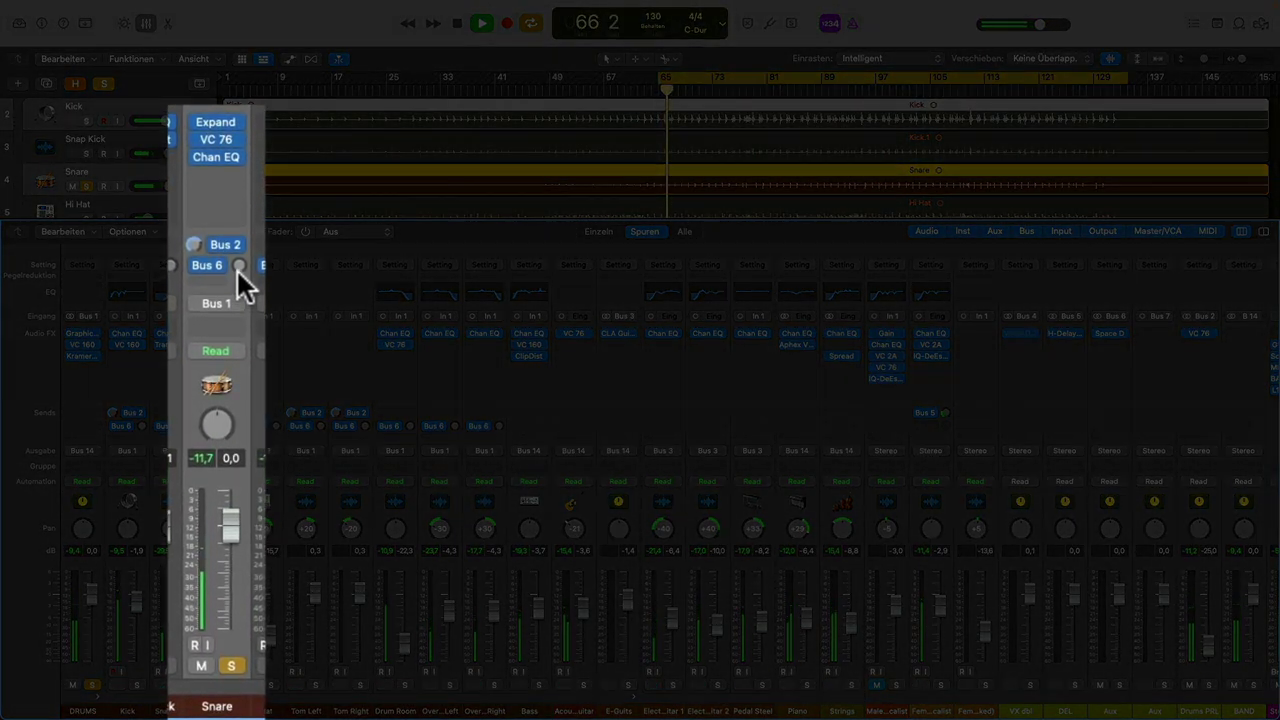
{"action": "left_click_drag", "start_coordinate": [237, 262], "coordinate": [237, 236]}
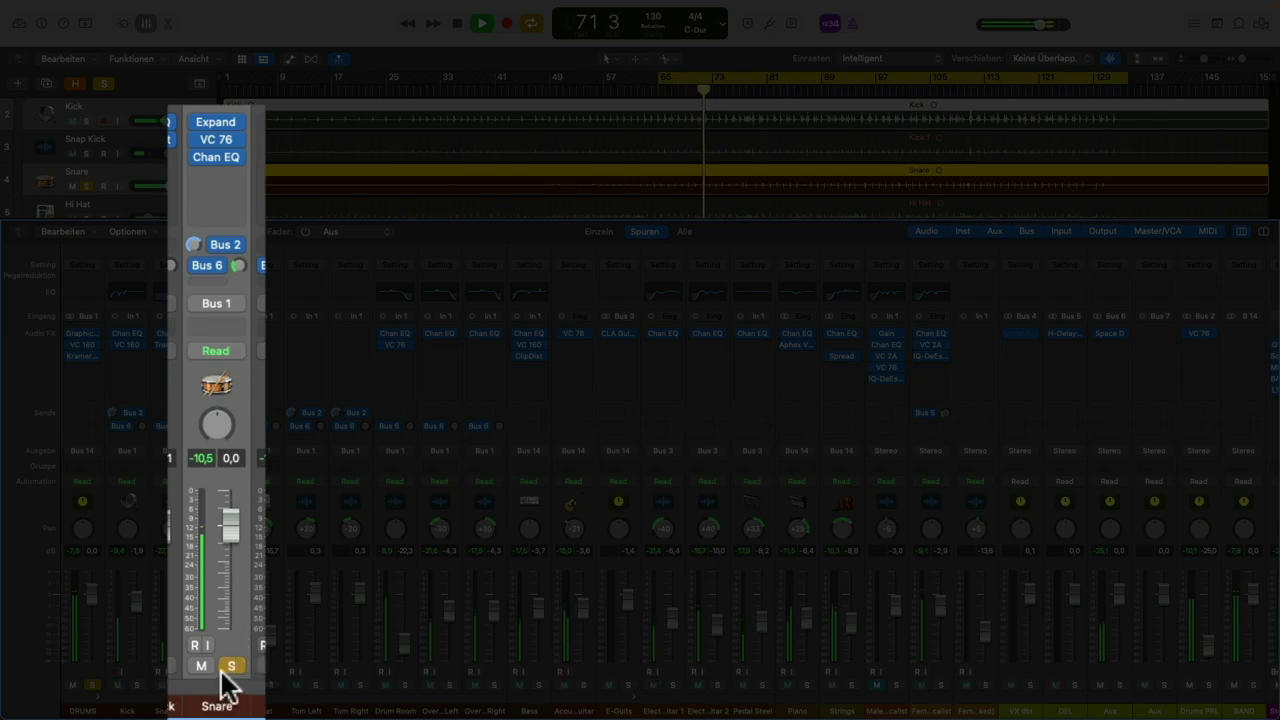
{"action": "key", "text": "space"}
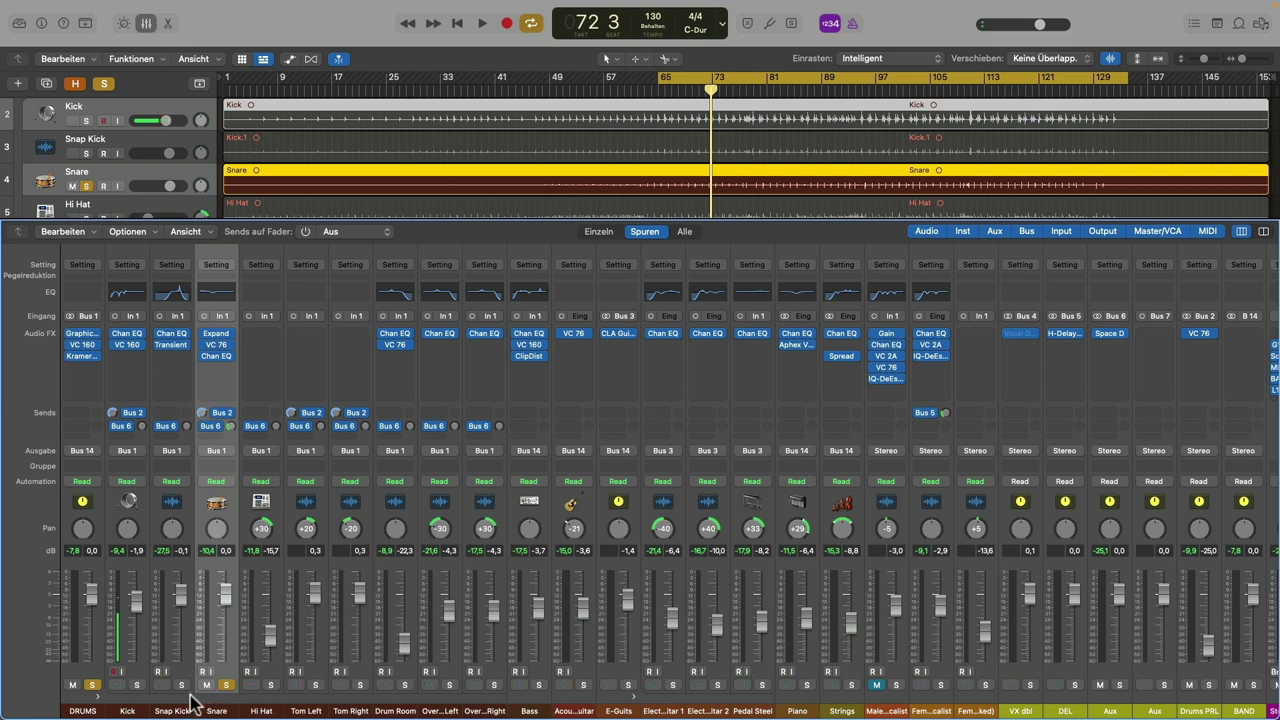
- Select the Tom Left, Tom Right and Drum Room channels together and adjust their Bus 6 reverb sends
{"action": "left_click_drag", "start_coordinate": [292, 712], "coordinate": [395, 712]}
{"action": "left_click_drag", "start_coordinate": [316, 426], "coordinate": [316, 470]}
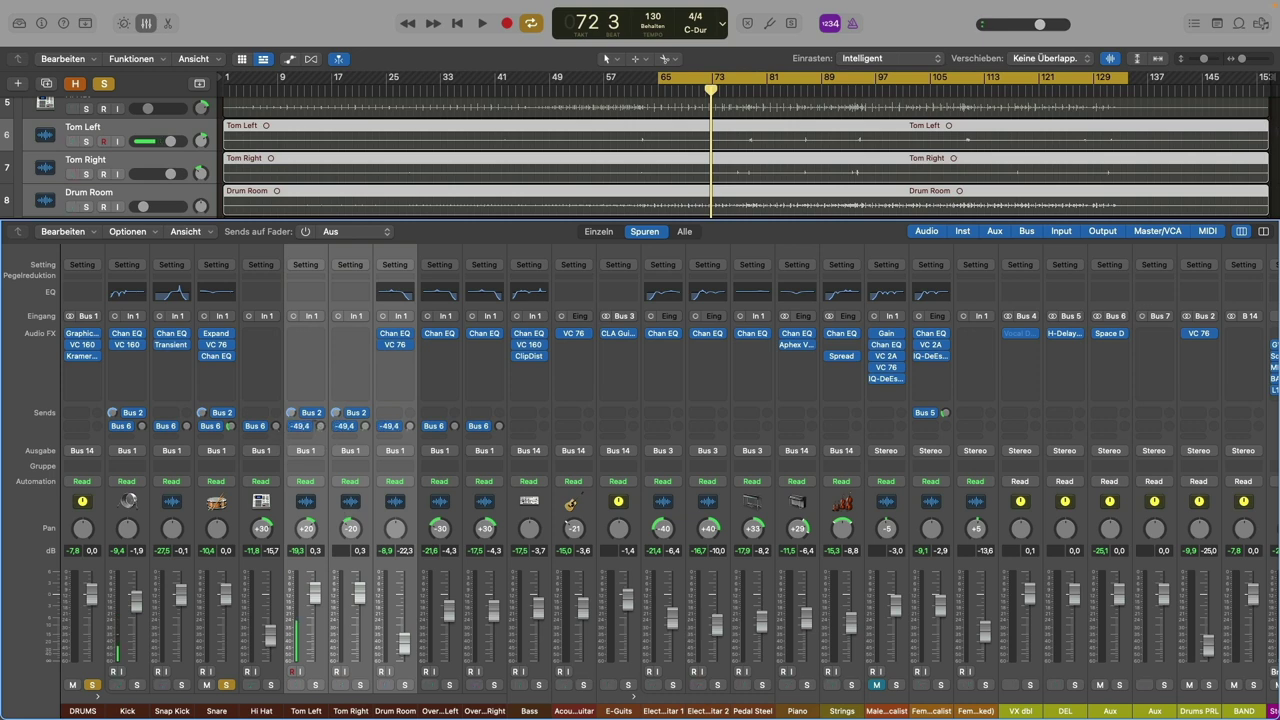
{"action": "left_click_drag", "start_coordinate": [320, 426], "coordinate": [320, 414]}
{"action": "left_click", "coordinate": [134, 708]}
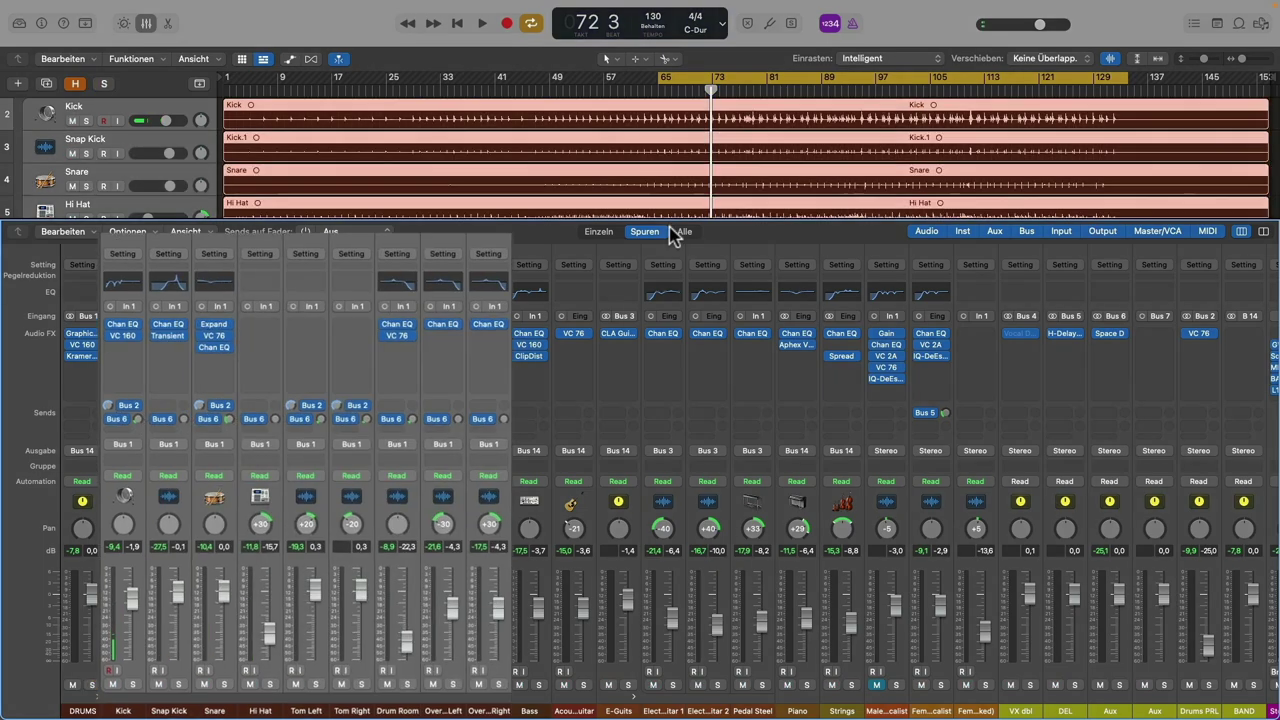
- Play the song and compare the drums with the Bus 6 reverb sends bypassed and active
{"action": "key", "text": "space"}
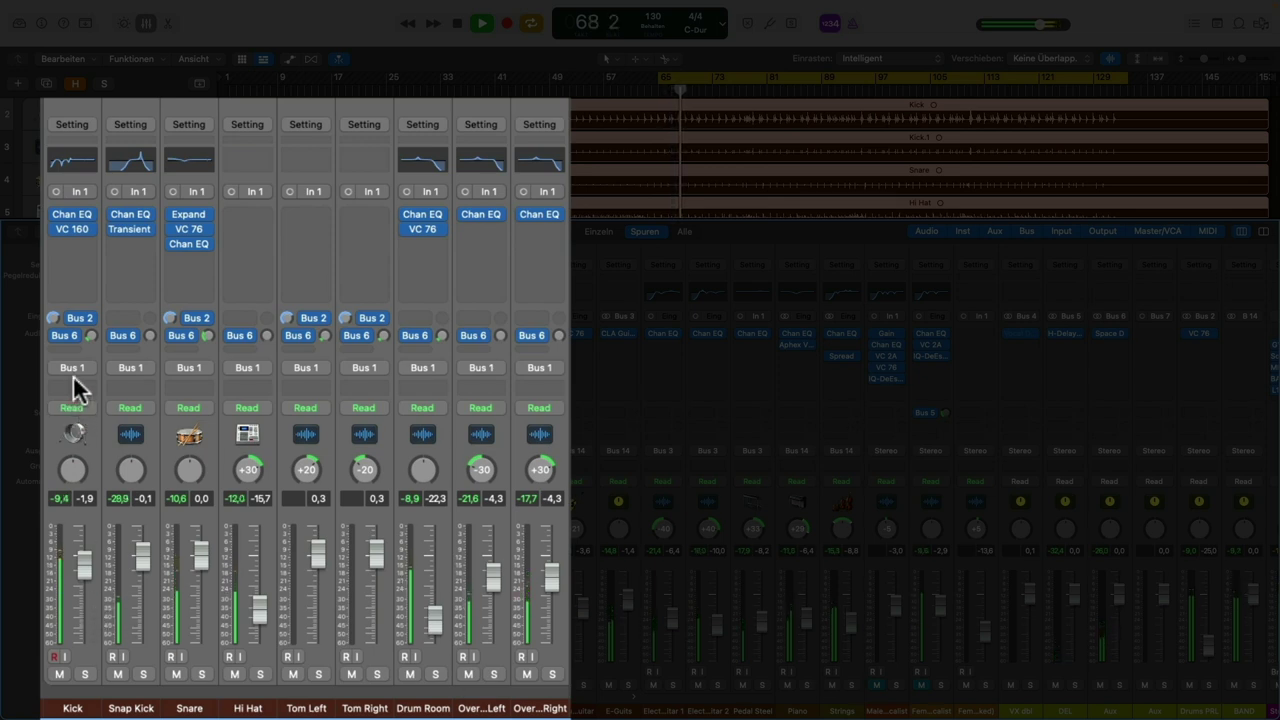
{"action": "left_click", "coordinate": [55, 335]}
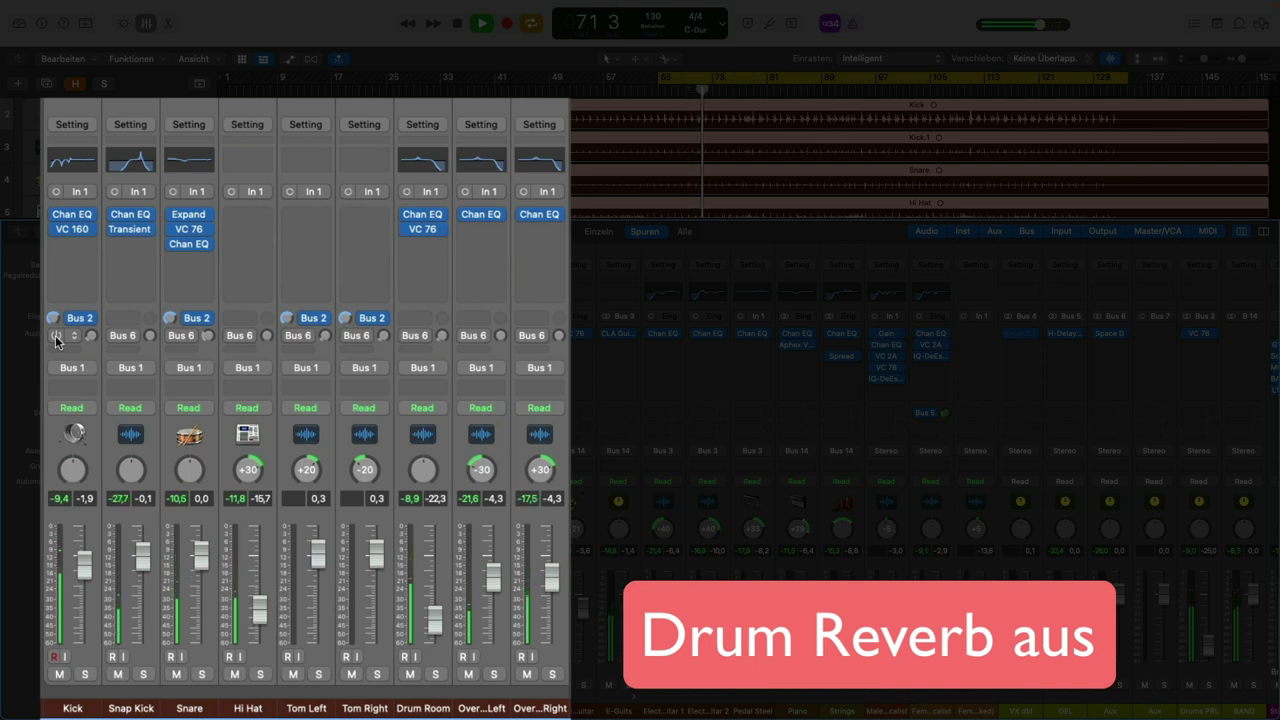
{"action": "left_click", "coordinate": [55, 335]}
- Fine-tune the Bus 6 reverb sends of the Kick, Snare, Tom Left and Tom Right, with the Snare at -10.1 dB
{"action": "left_click_drag", "start_coordinate": [88, 331], "coordinate": [88, 331]}
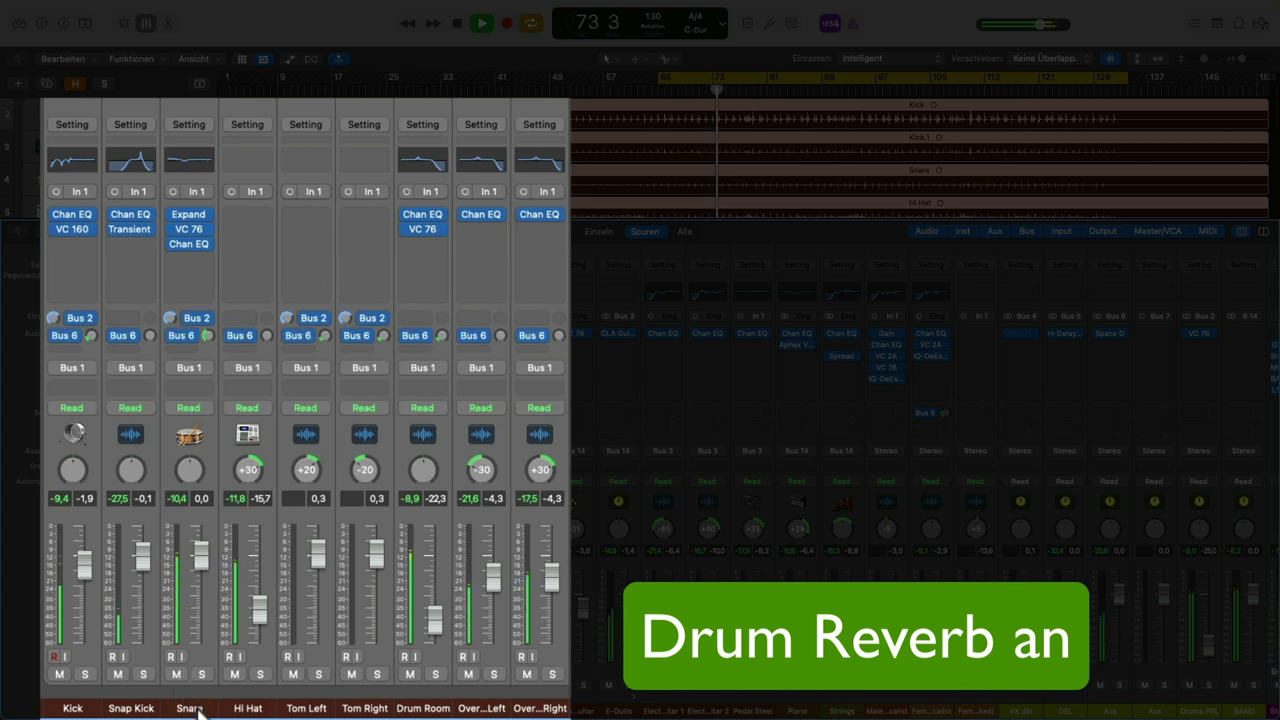
{"action": "left_click", "coordinate": [189, 700]}
{"action": "left_click_drag", "start_coordinate": [206, 333], "coordinate": [206, 340]}
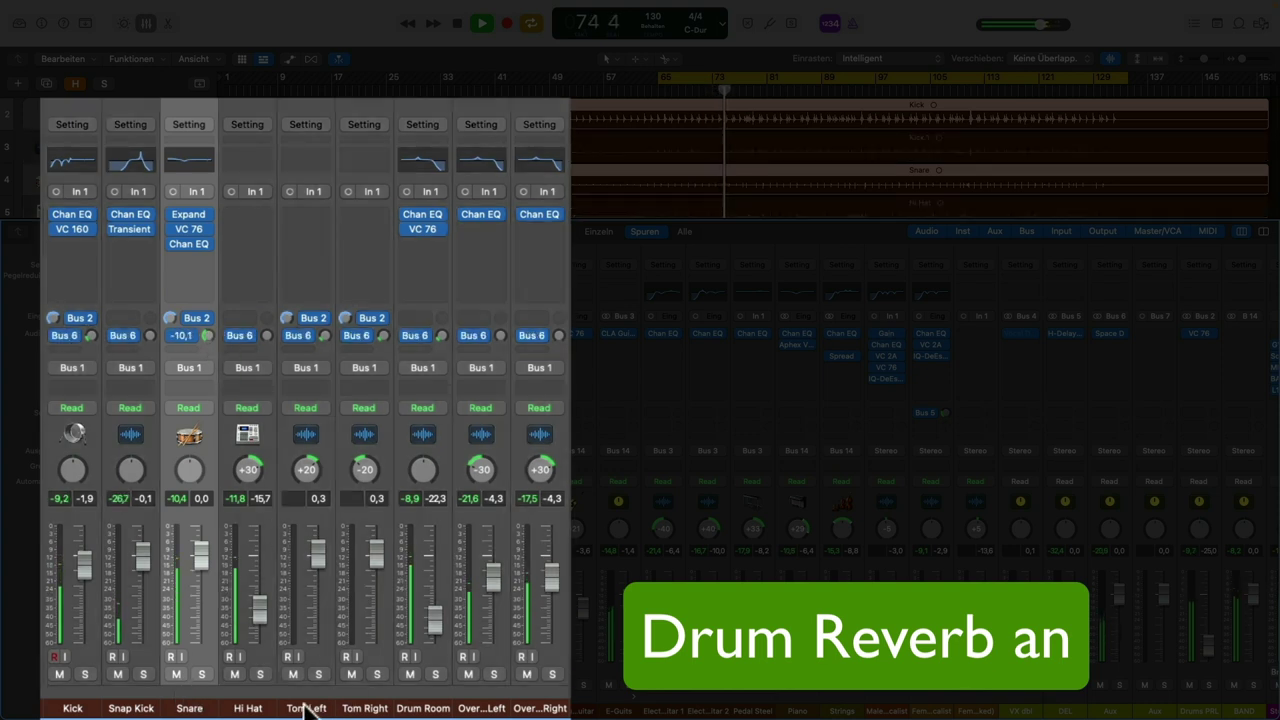
{"action": "left_click", "coordinate": [306, 705]}
{"action": "left_click", "coordinate": [350, 705], "text": "shift"}
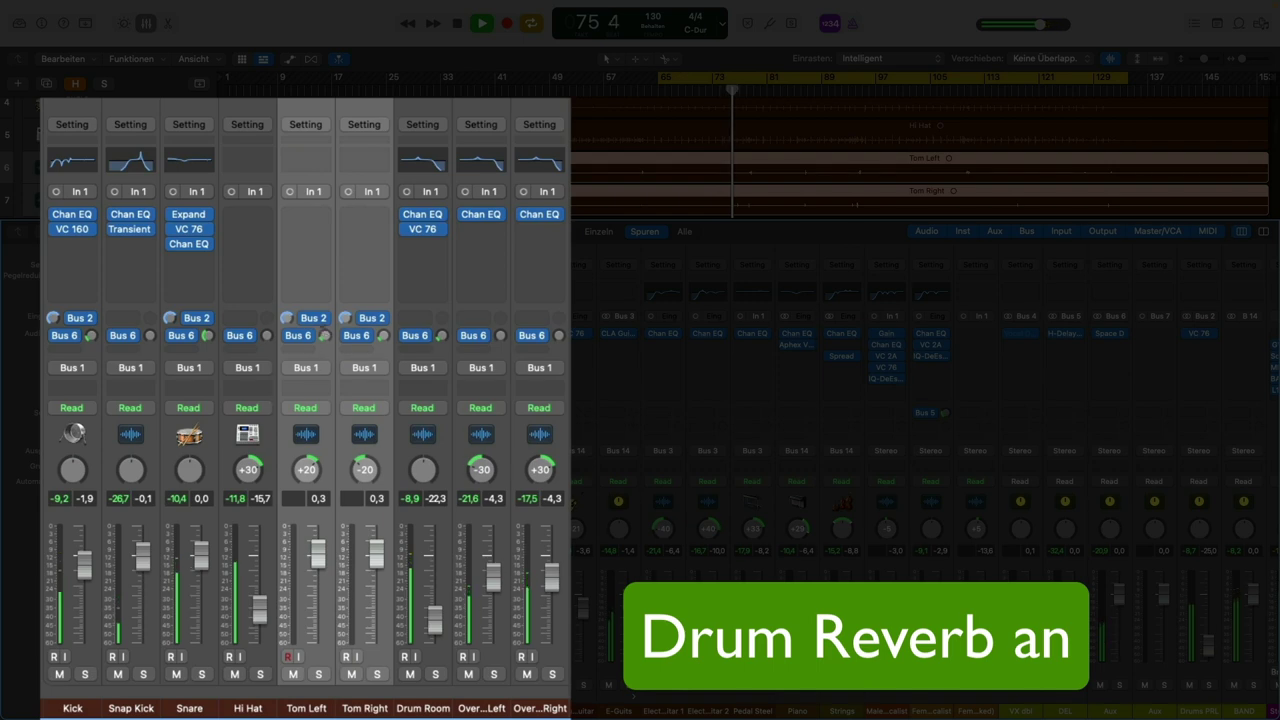
{"action": "left_click_drag", "start_coordinate": [323, 335], "coordinate": [331, 337]}
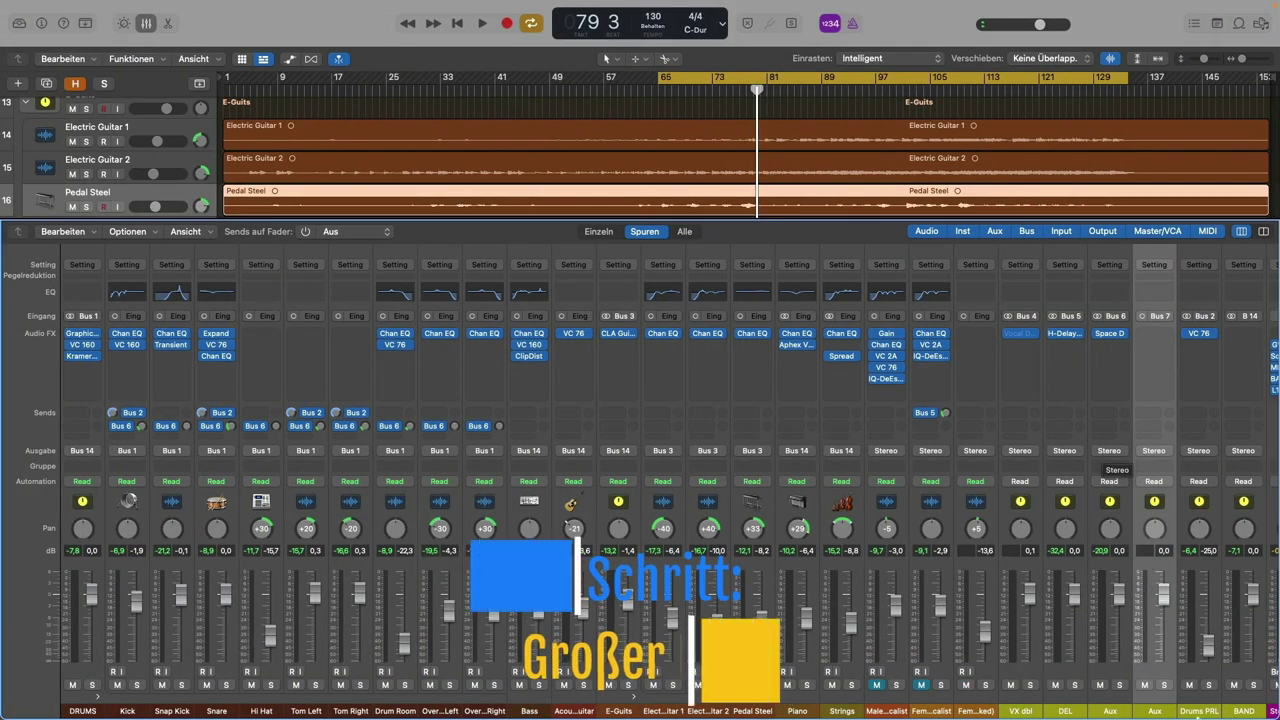
- Switch the Bus 7 aux channel to stereo and insert Space Designer on it
{"action": "left_click", "coordinate": [1160, 333]}
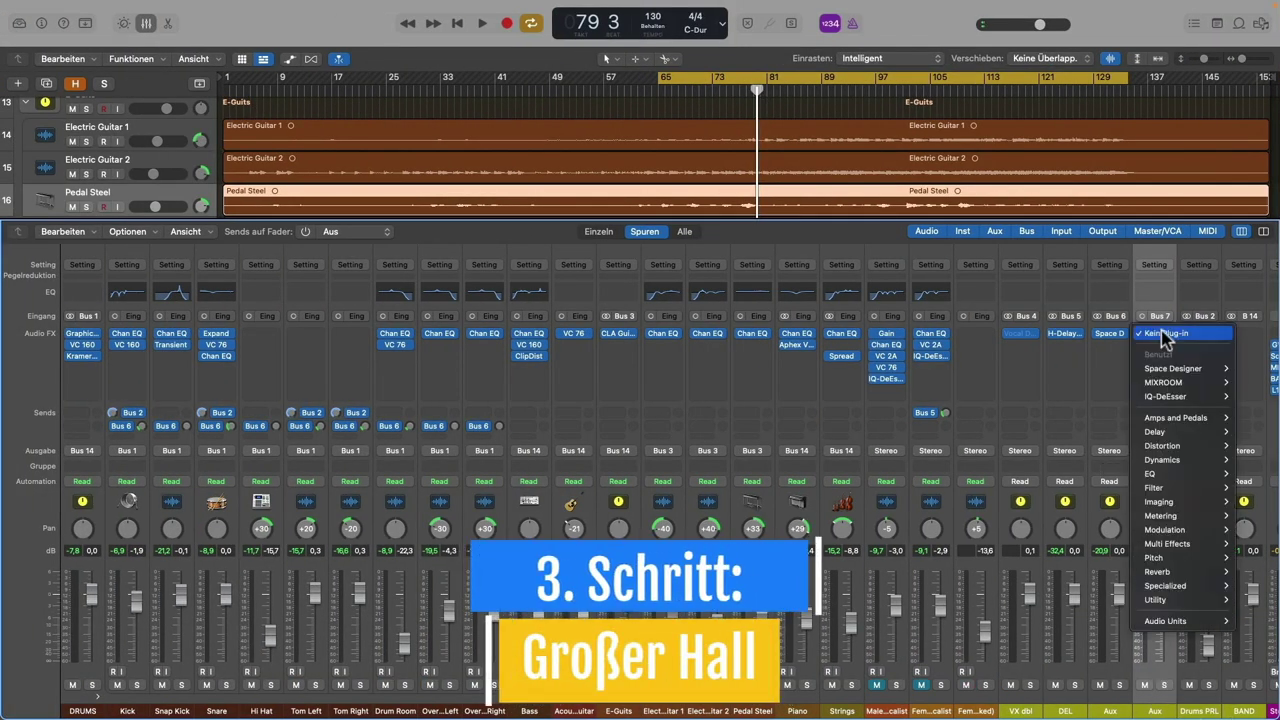
{"action": "mouse_move", "coordinate": [1183, 370]}
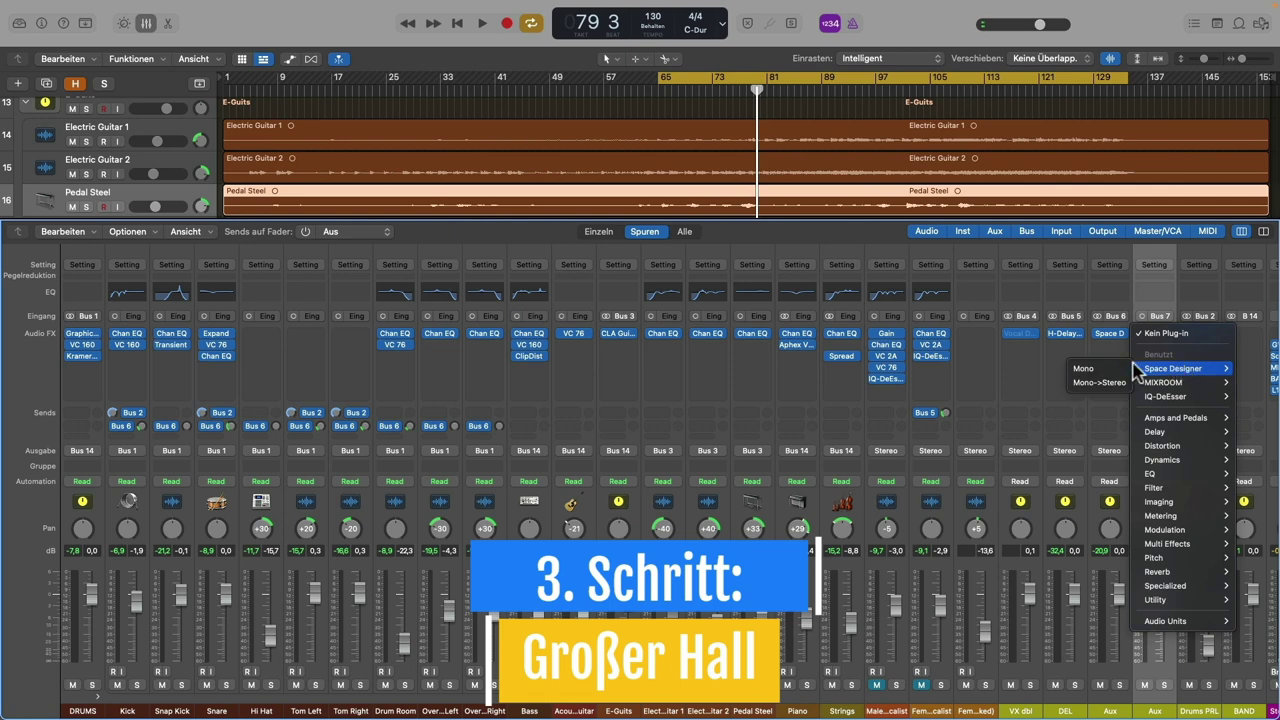
{"action": "left_click", "coordinate": [1155, 692]}
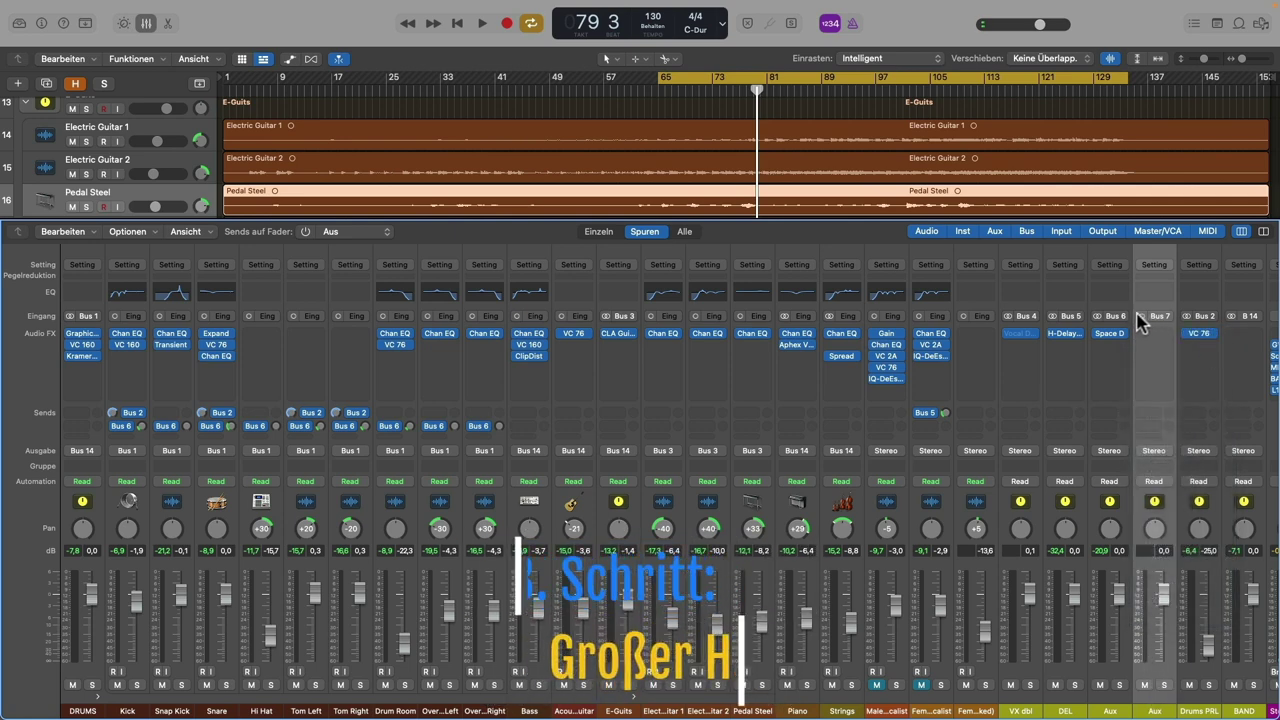
{"action": "left_click", "coordinate": [1157, 333]}
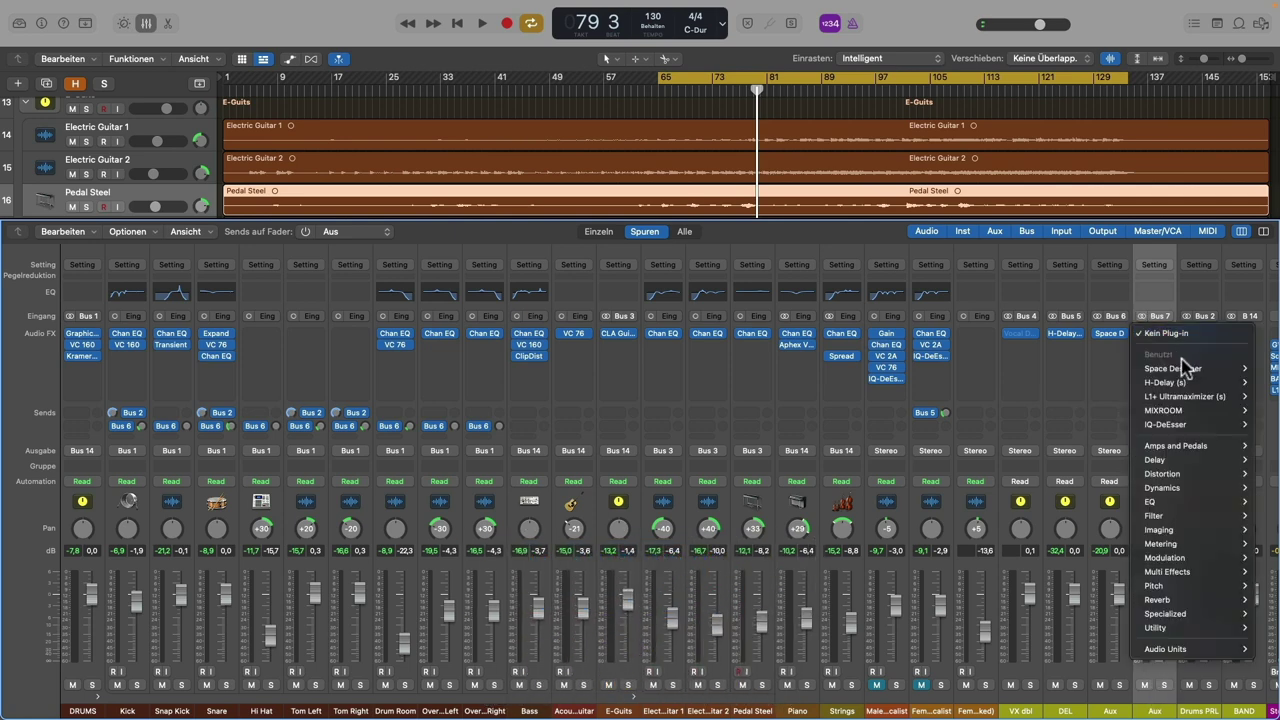
{"action": "mouse_move", "coordinate": [1185, 368]}
{"action": "left_click", "coordinate": [1118, 370]}
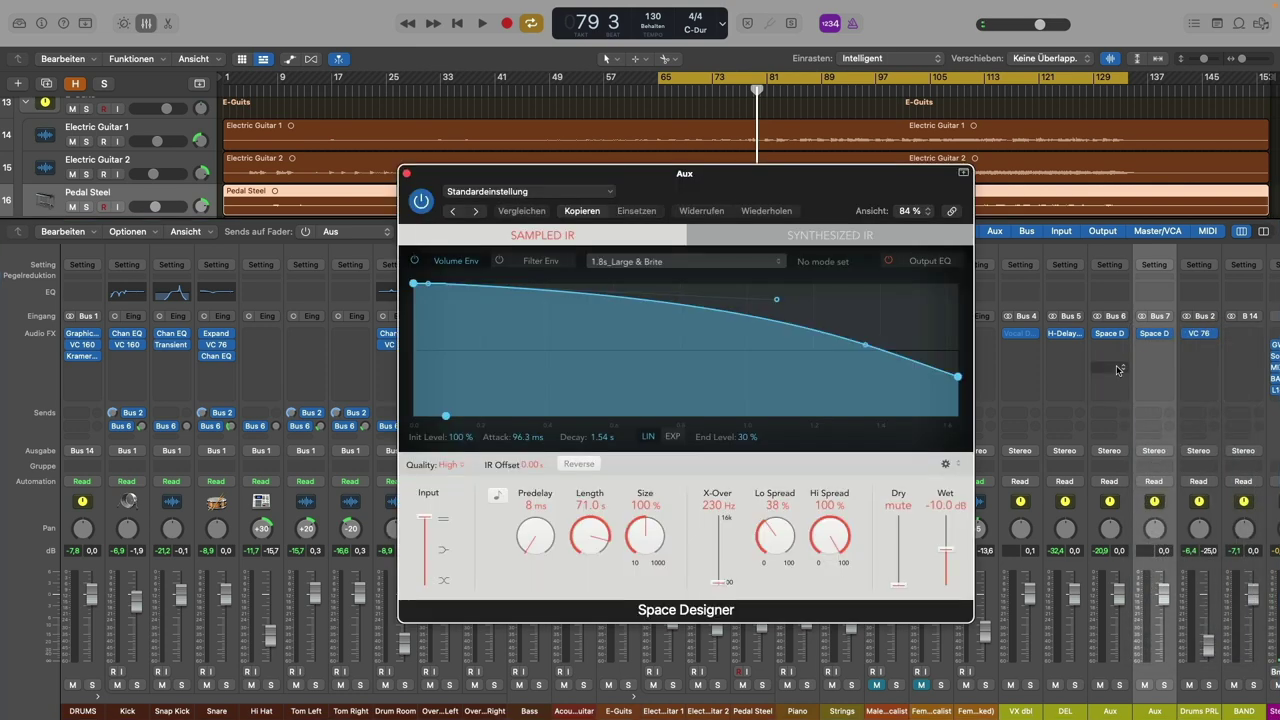
- Load the large-space preset 03.7s Dark Concert Hall, set its length to 1.80 s and predelay to 18 ms, and close the plug-in
{"action": "left_click", "coordinate": [578, 187]}
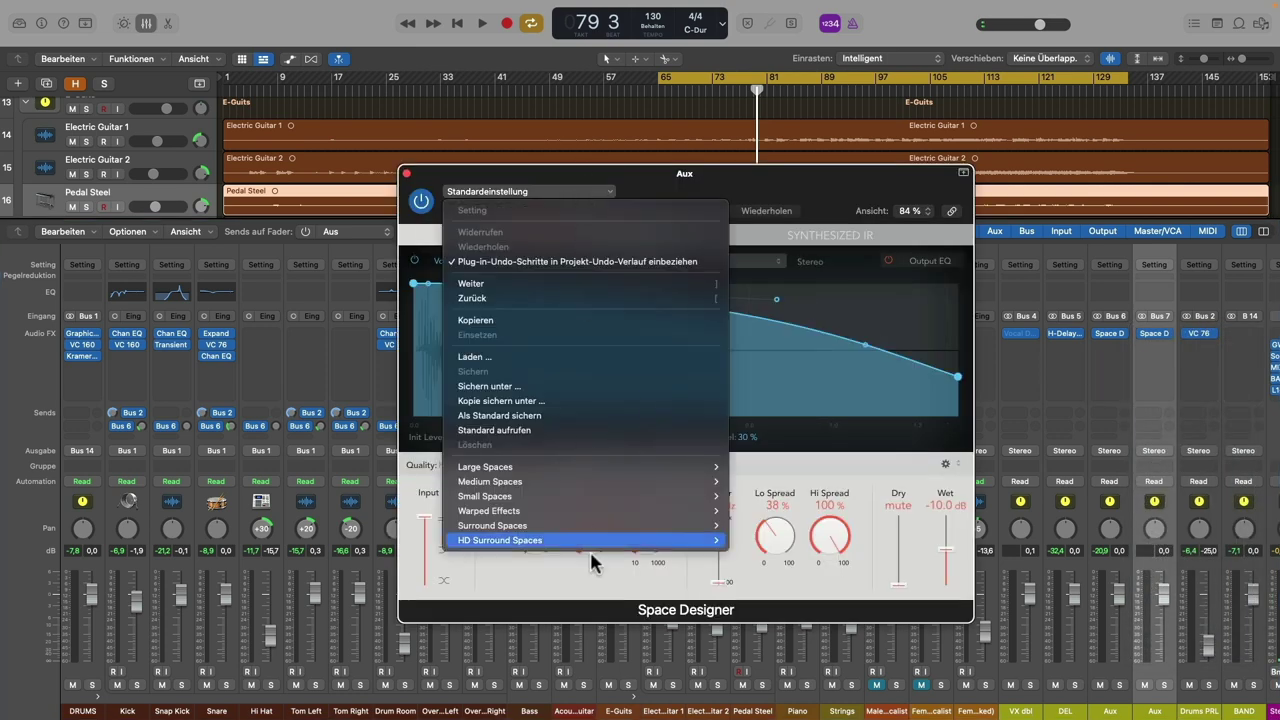
{"action": "mouse_move", "coordinate": [500, 467]}
{"action": "mouse_move", "coordinate": [750, 481]}
{"action": "left_click", "coordinate": [870, 300]}
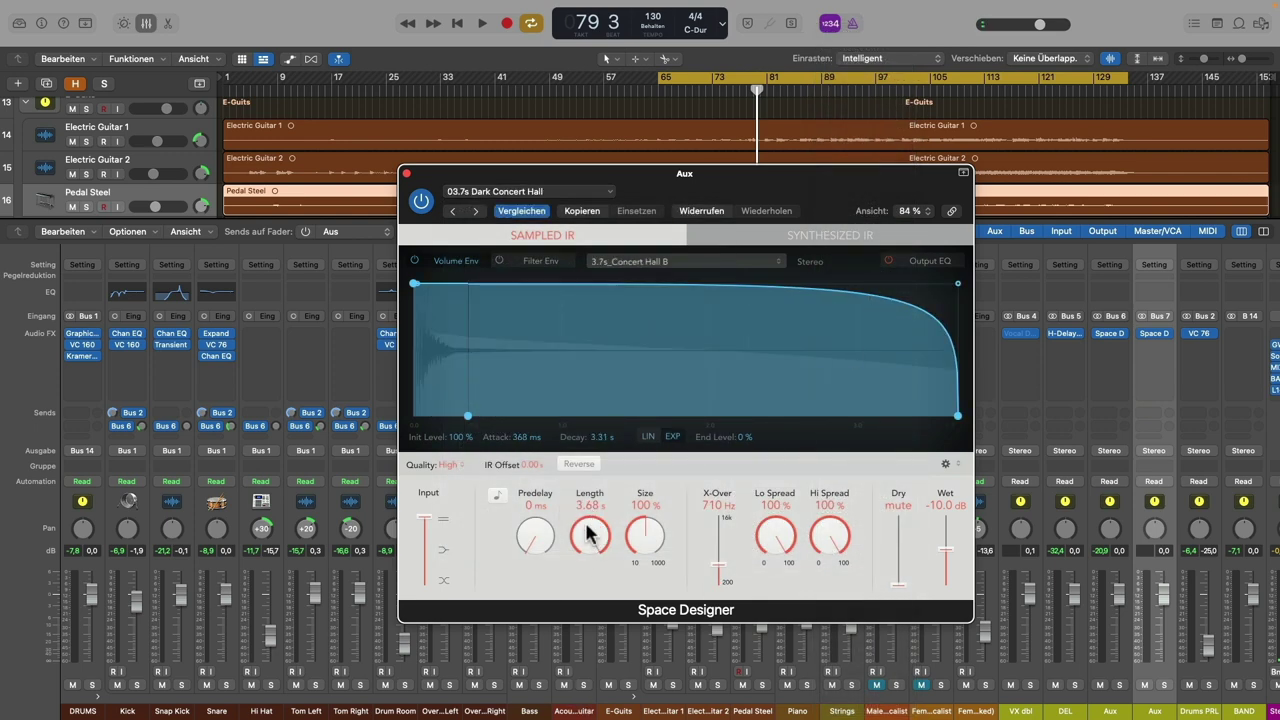
{"action": "left_click_drag", "start_coordinate": [587, 537], "coordinate": [545, 548]}
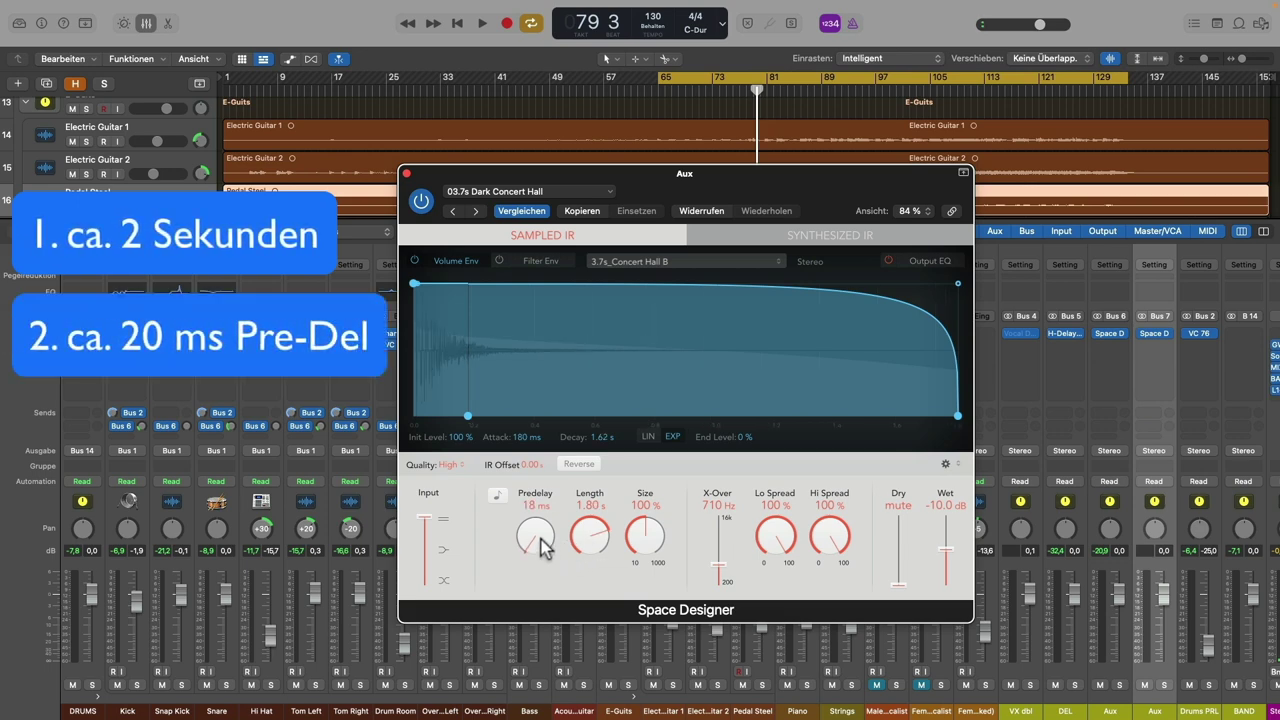
{"action": "left_click", "coordinate": [406, 173]}
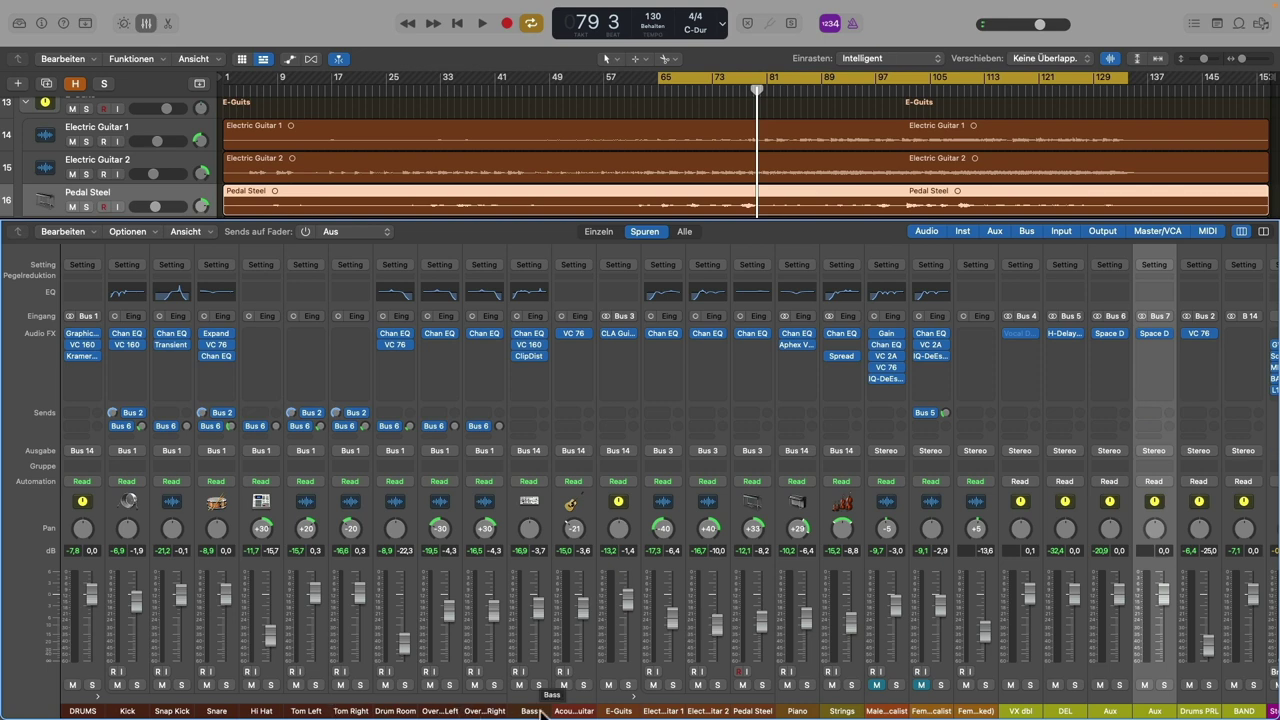
- Add a Bus 7 reverb send to the Bass, Acoustic Guitar, Piano and Strings channels
{"action": "left_click", "coordinate": [528, 712]}
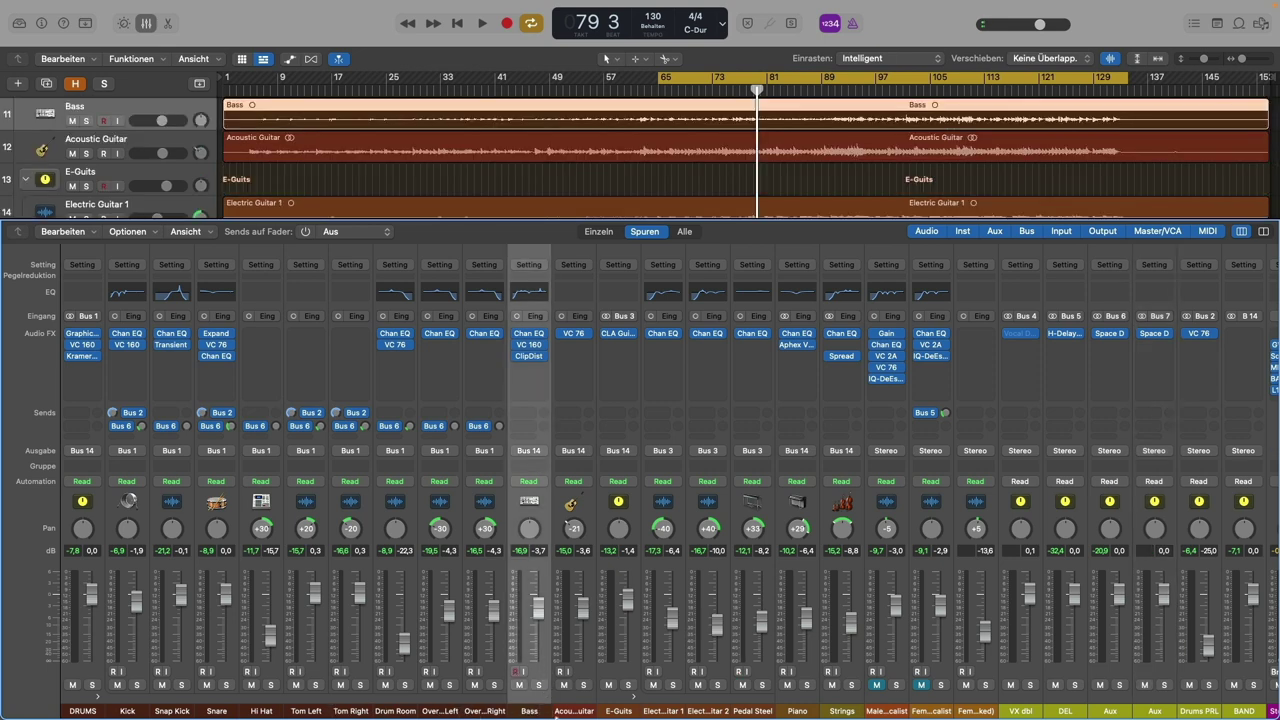
{"action": "left_click", "coordinate": [572, 712], "text": "shift"}
{"action": "left_click", "coordinate": [528, 411]}
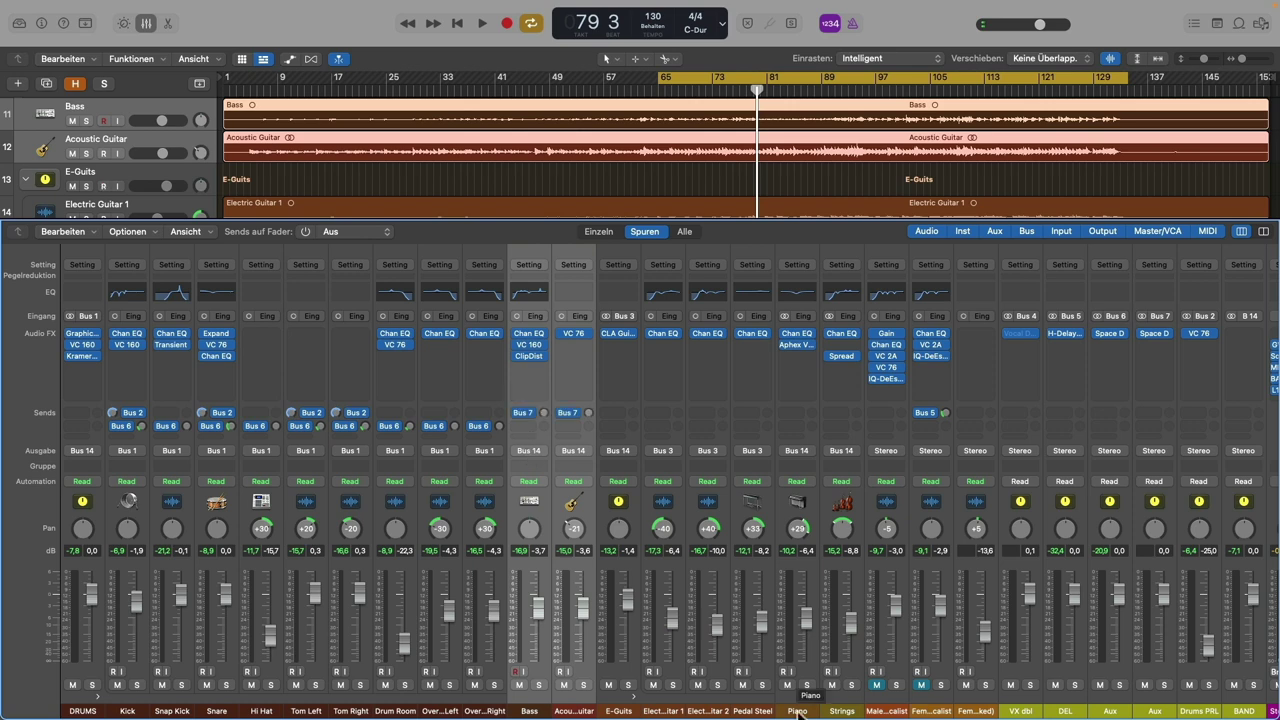
{"action": "left_click", "coordinate": [798, 712]}
{"action": "left_click", "coordinate": [842, 712], "text": "shift"}
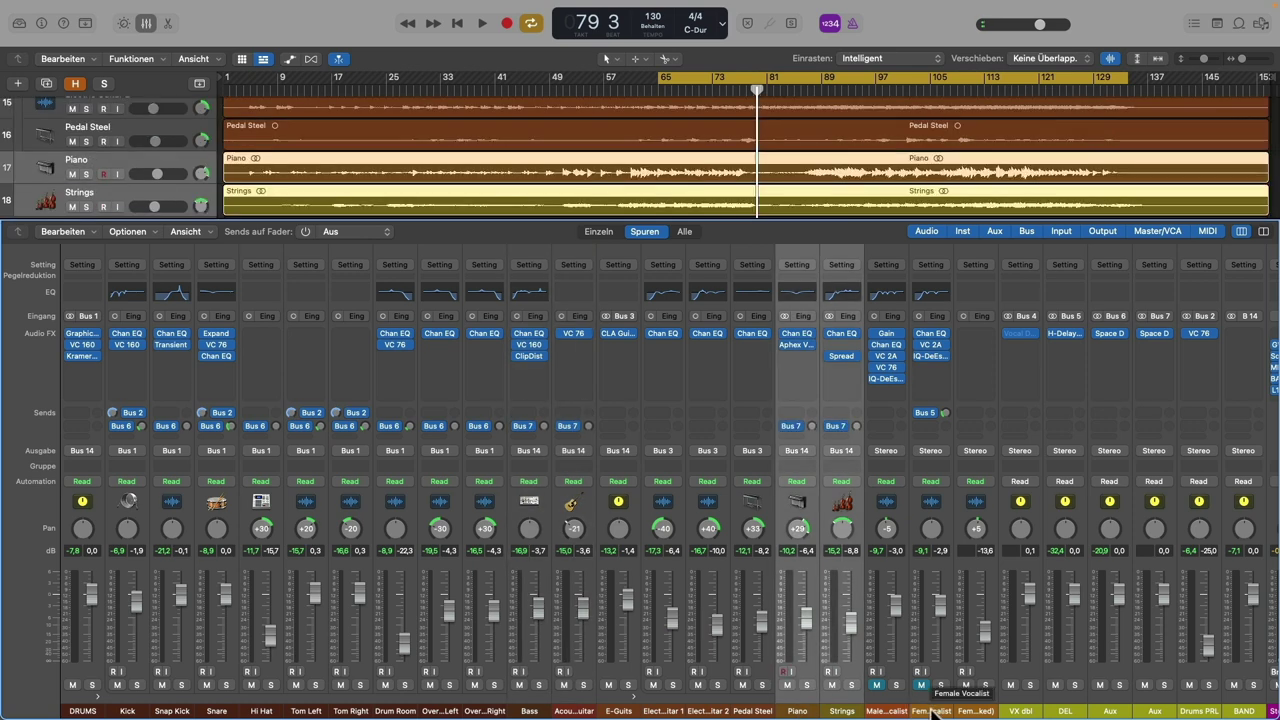
- Add a Bus 7 reverb send below the delay send on the Female Vocalist channel
{"action": "left_click", "coordinate": [932, 712]}
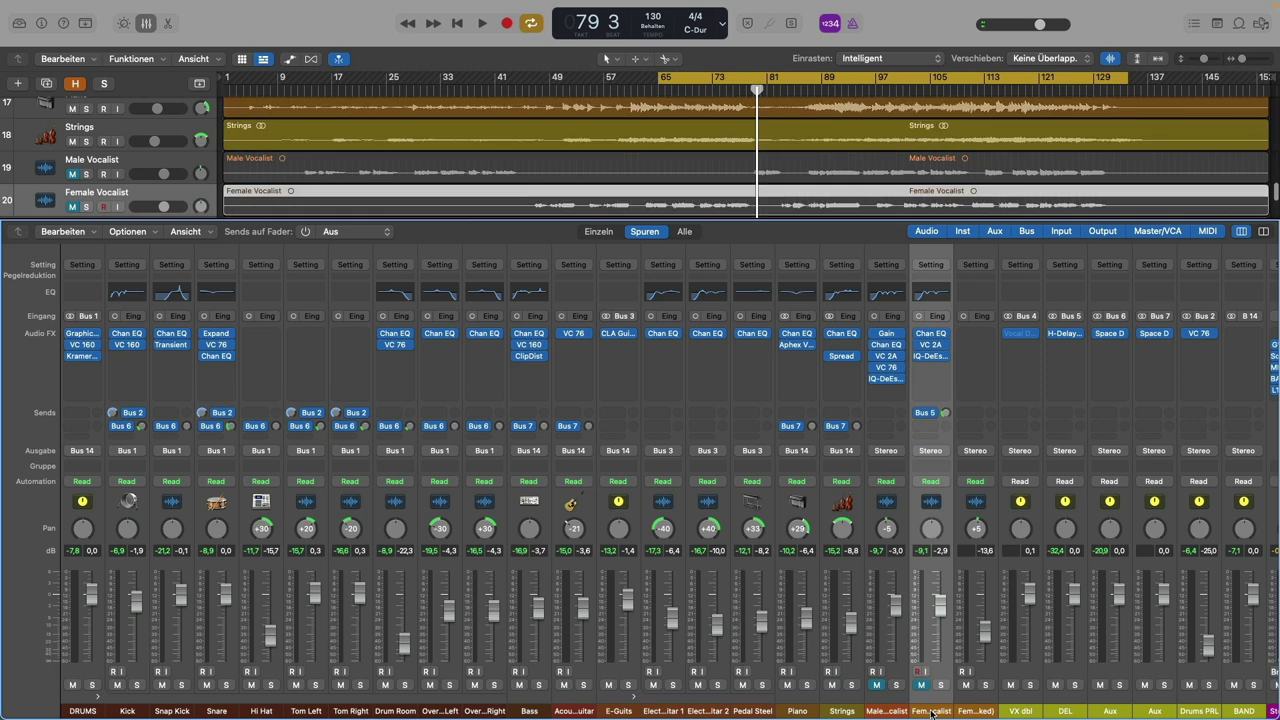
{"action": "left_click", "coordinate": [928, 430]}
{"action": "mouse_move", "coordinate": [943, 449]}
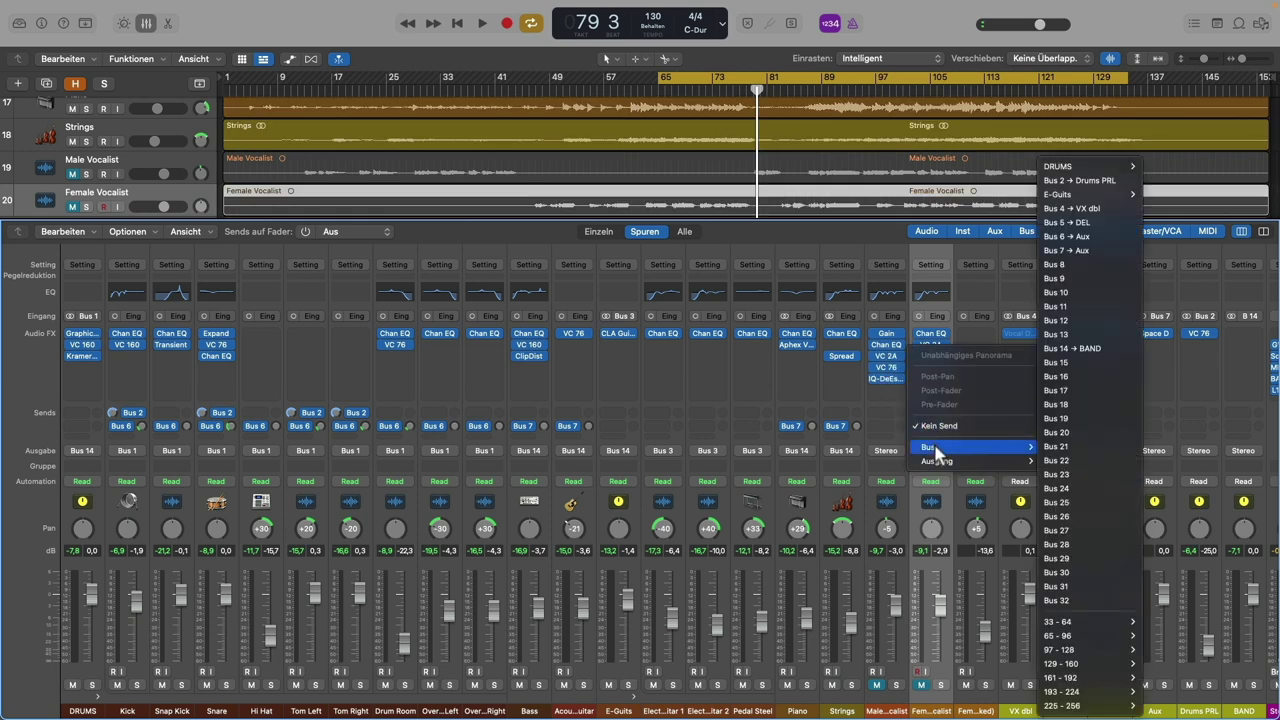
{"action": "left_click", "coordinate": [1062, 251]}
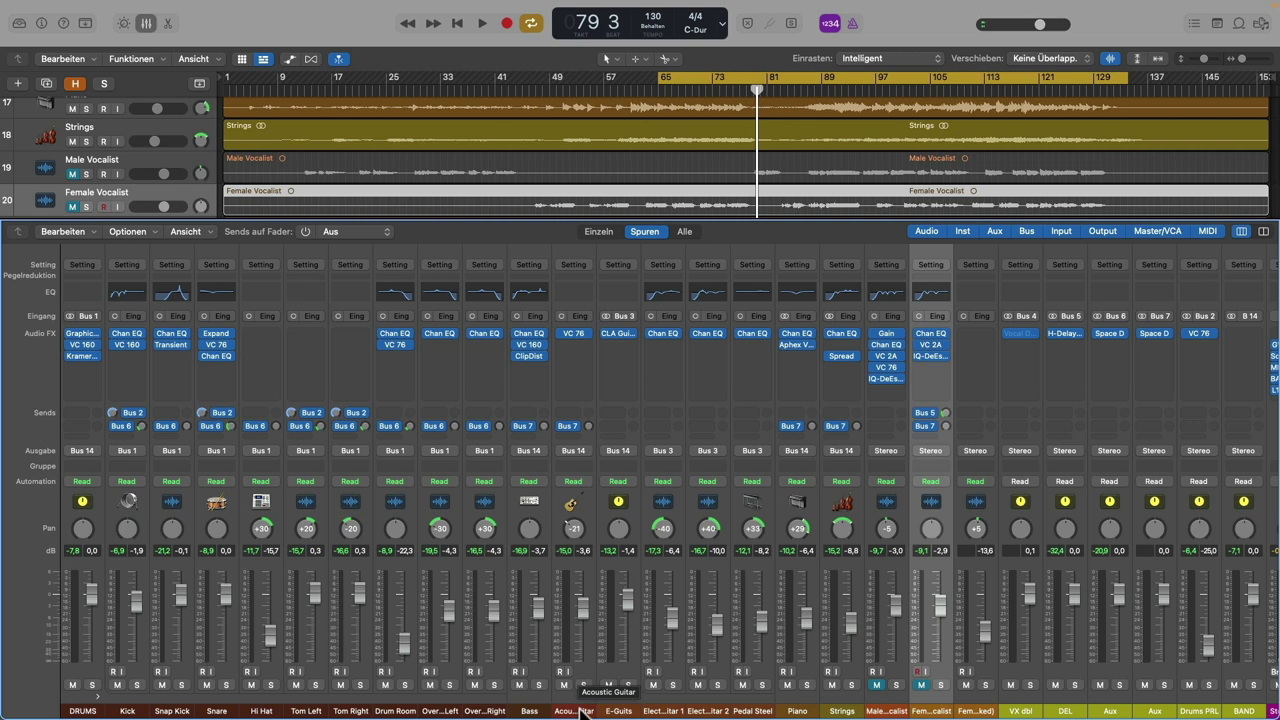
- Solo the Acoustic Guitar during playback and raise its Bus 7 reverb send
{"action": "left_click", "coordinate": [583, 712]}
{"action": "key", "text": "space"}
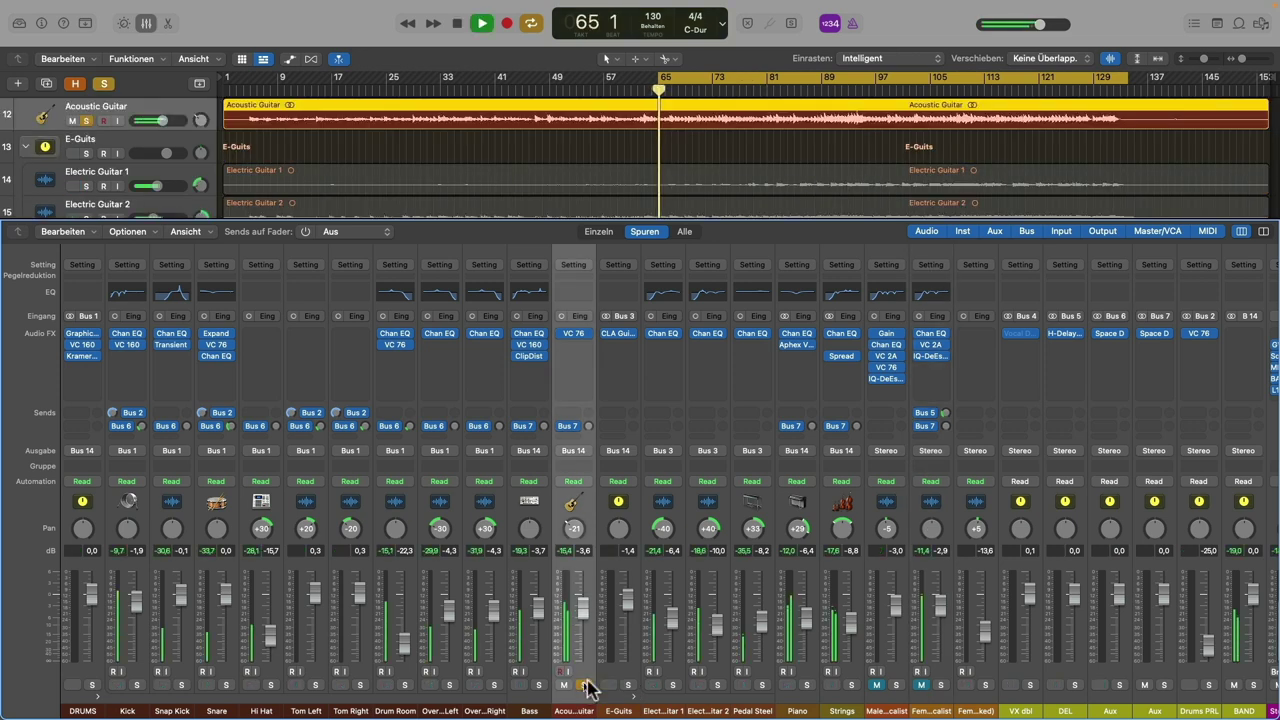
{"action": "left_click", "coordinate": [583, 685]}
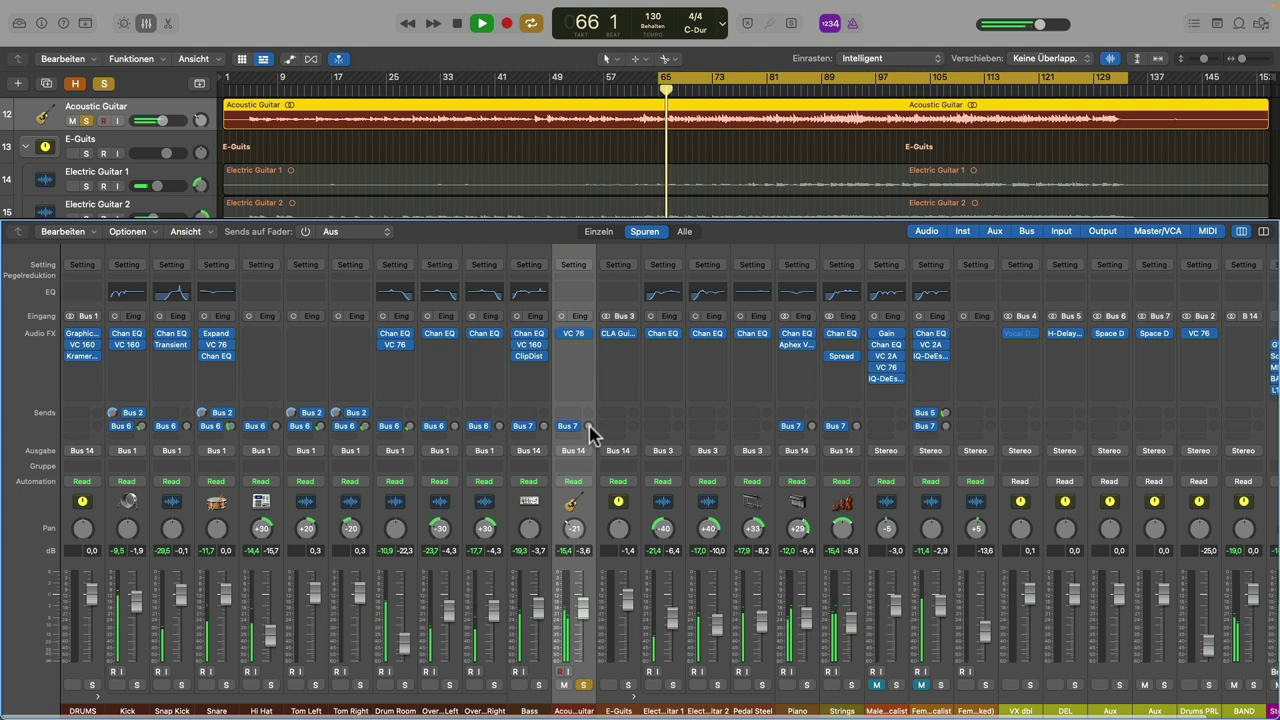
{"action": "left_click_drag", "start_coordinate": [588, 426], "coordinate": [543, 410]}
- Solo the Piano and Strings as well and raise their Bus 7 reverb sends
{"action": "left_click", "coordinate": [806, 686]}
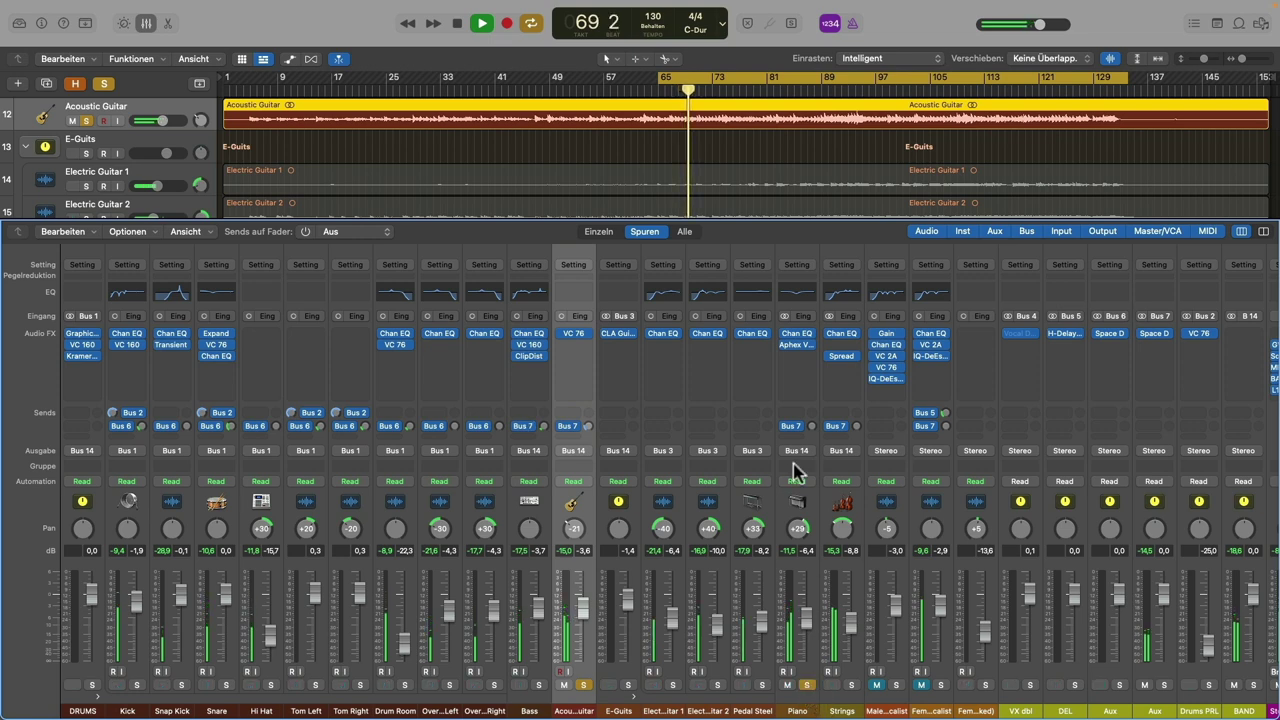
{"action": "left_click_drag", "start_coordinate": [811, 427], "coordinate": [855, 410]}
{"action": "left_click", "coordinate": [583, 685]}
{"action": "left_click", "coordinate": [852, 685]}
- Set the Acoustic Guitar's Bus 7 send to -20.2 dB and solo the Female Vocalist
{"action": "left_click", "coordinate": [583, 685]}
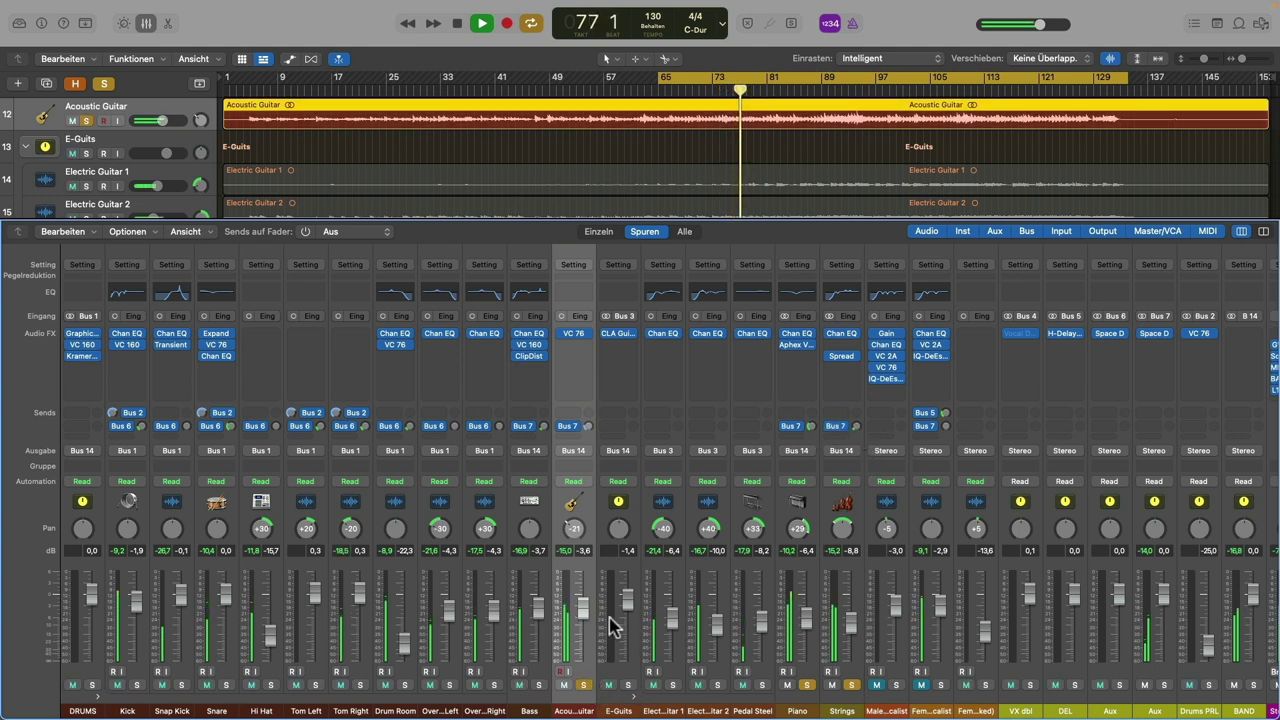
{"action": "left_click_drag", "start_coordinate": [586, 428], "coordinate": [588, 422]}
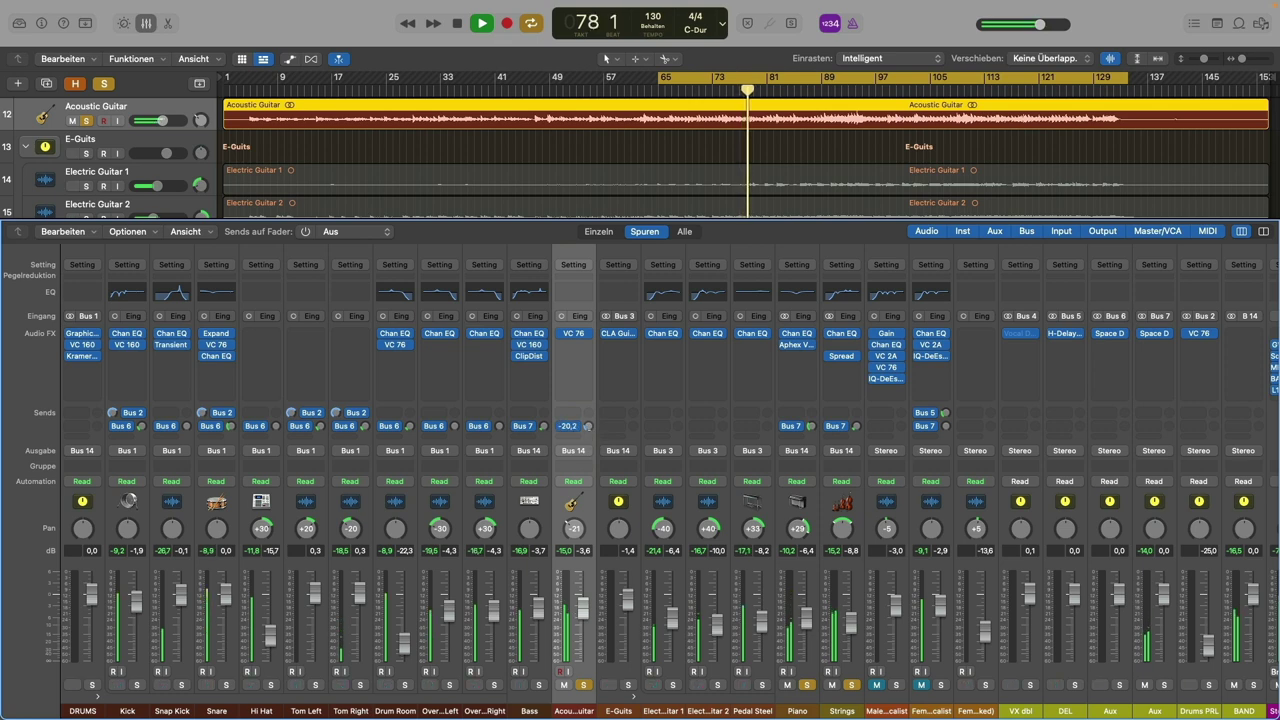
{"action": "left_click", "coordinate": [940, 685]}
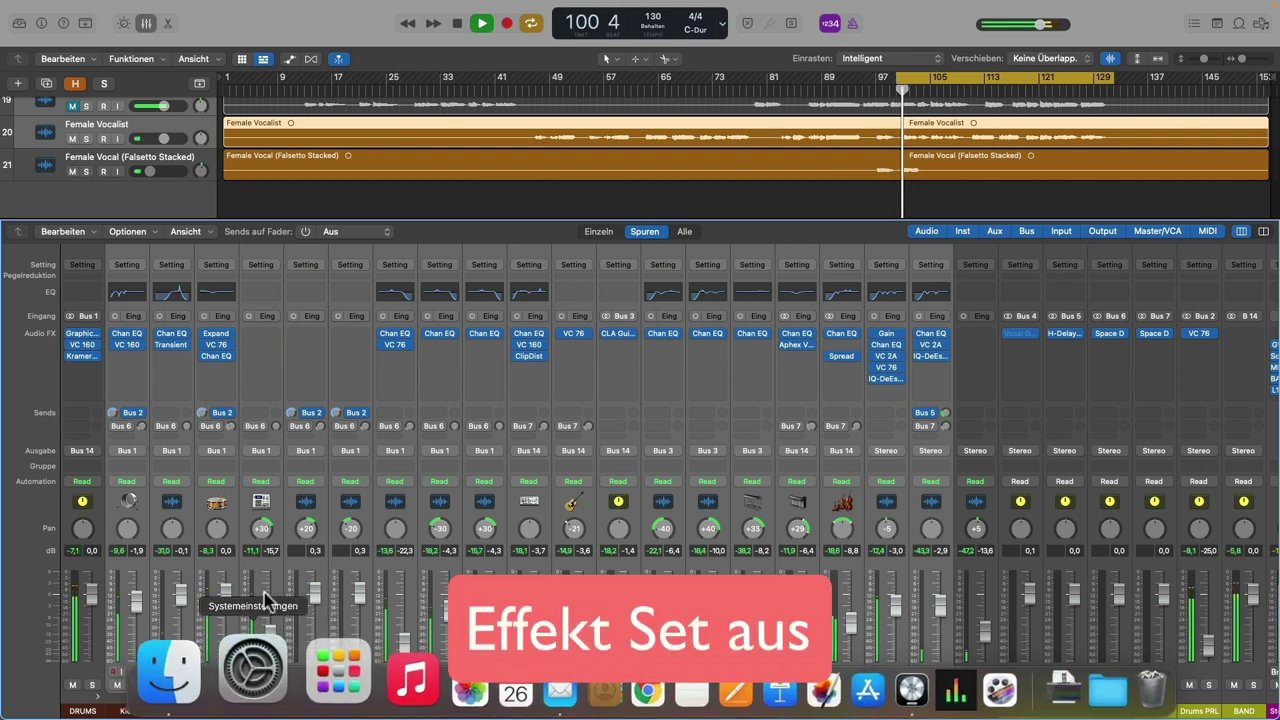
- Compare the full mix during playback with the Bus 6 and Bus 7 reverb sends bypassed and active, leaving them on
{"action": "left_click", "coordinate": [114, 426], "text": "alt"}
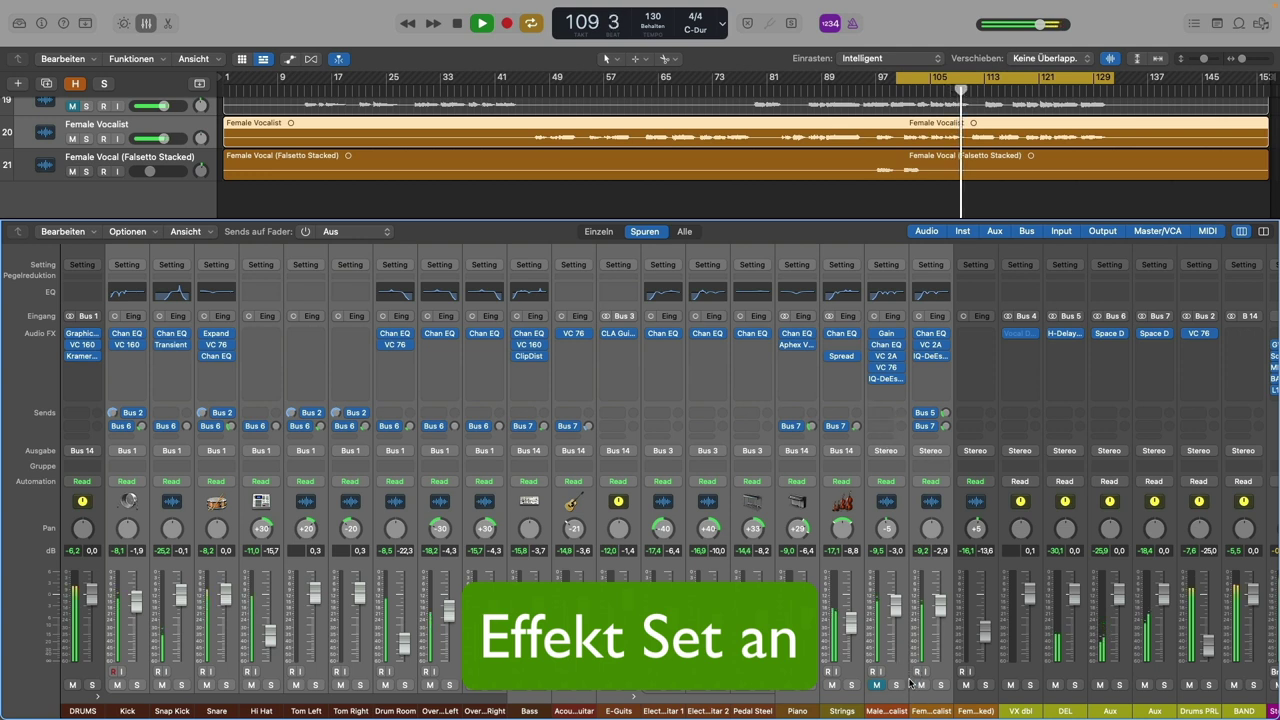
{"action": "left_click", "coordinate": [113, 426], "text": "alt"}
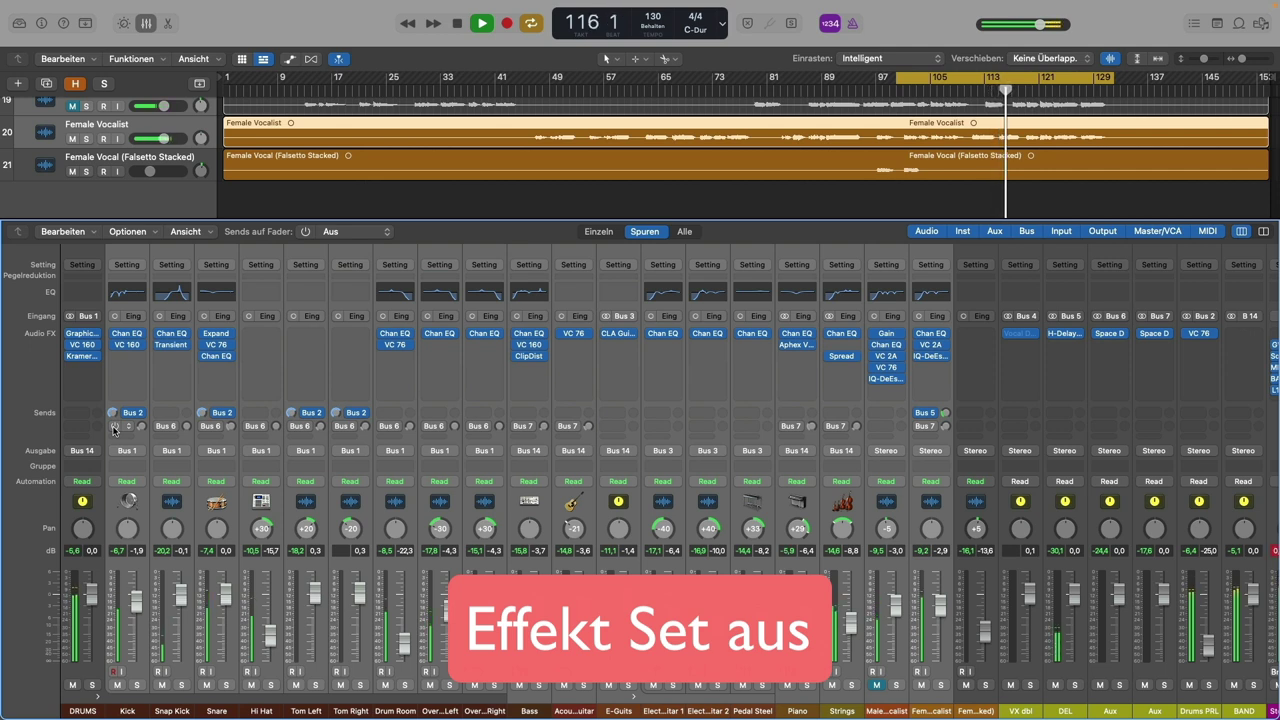
{"action": "left_click", "coordinate": [113, 426], "text": "alt"}
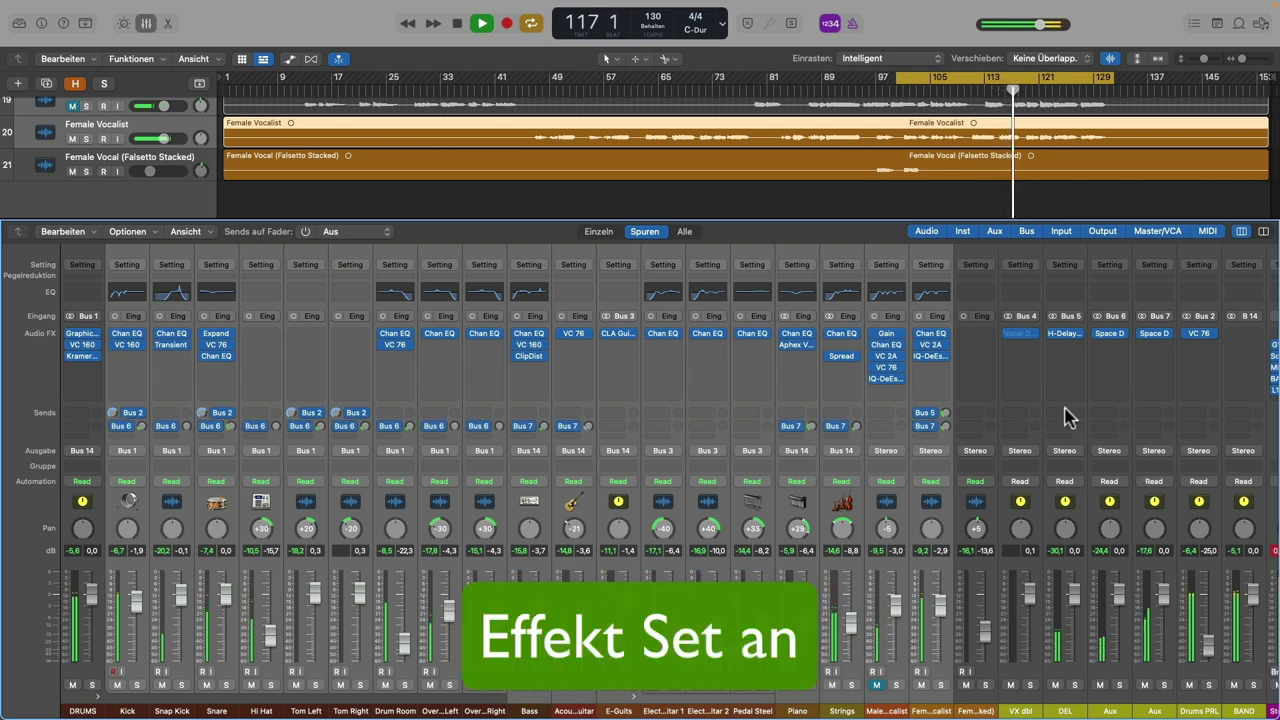
- Fine-tune the Female Vocalist's Bus 7 send and the Kick's Bus 6 send while the mix plays
{"action": "left_click", "coordinate": [936, 708]}
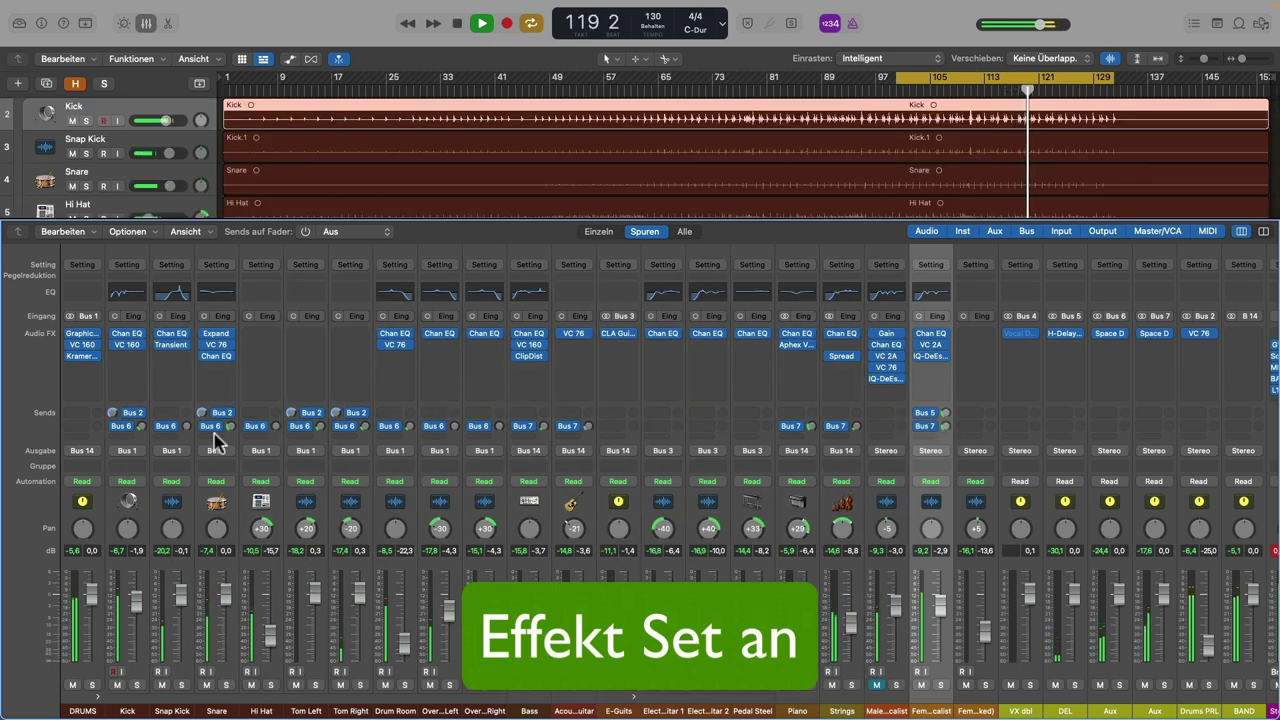
{"action": "left_click_drag", "start_coordinate": [944, 427], "coordinate": [947, 412]}
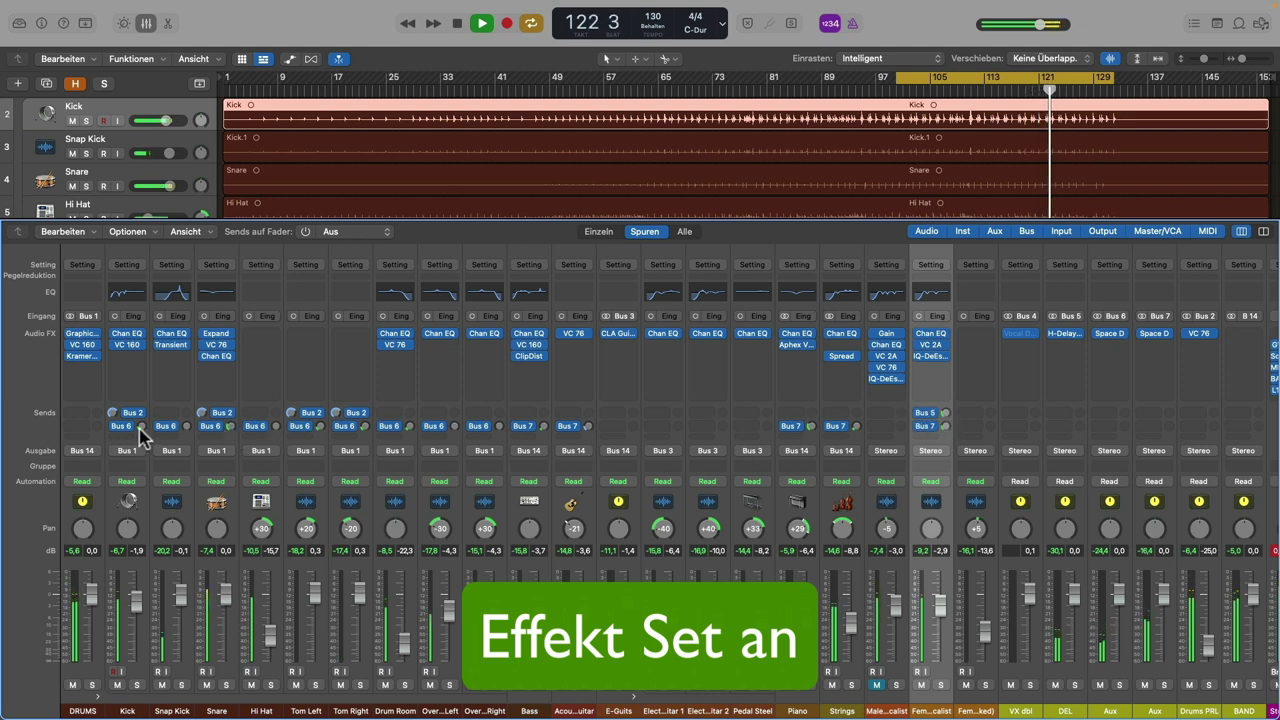
{"action": "left_click_drag", "start_coordinate": [140, 428], "coordinate": [140, 420]}
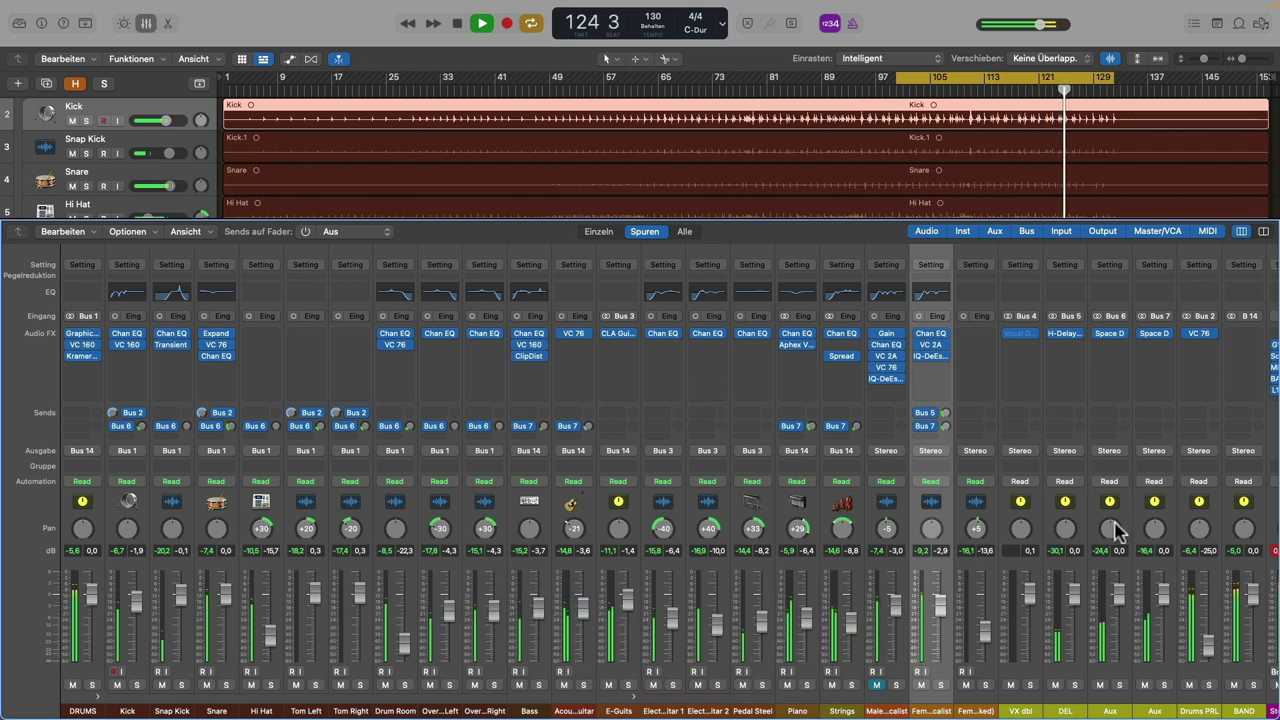
{"action": "scroll", "coordinate": [1112, 528], "scroll_direction": "right", "scroll_amount": 1}
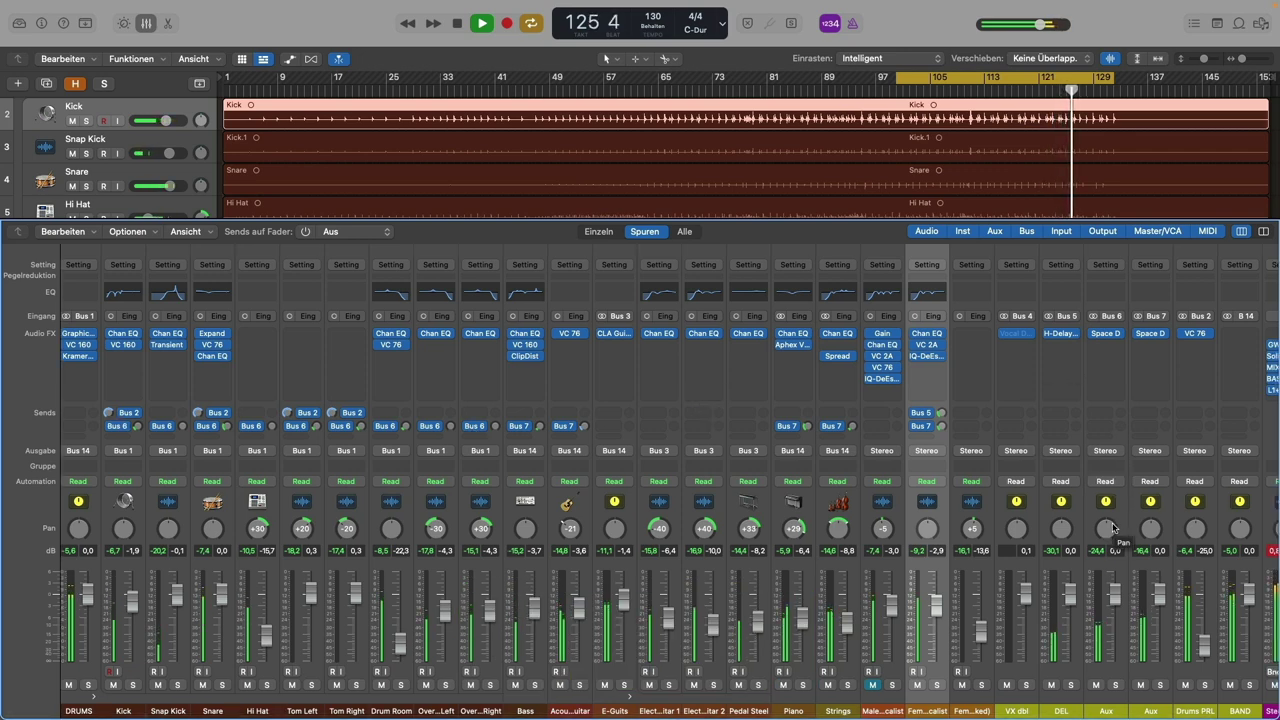